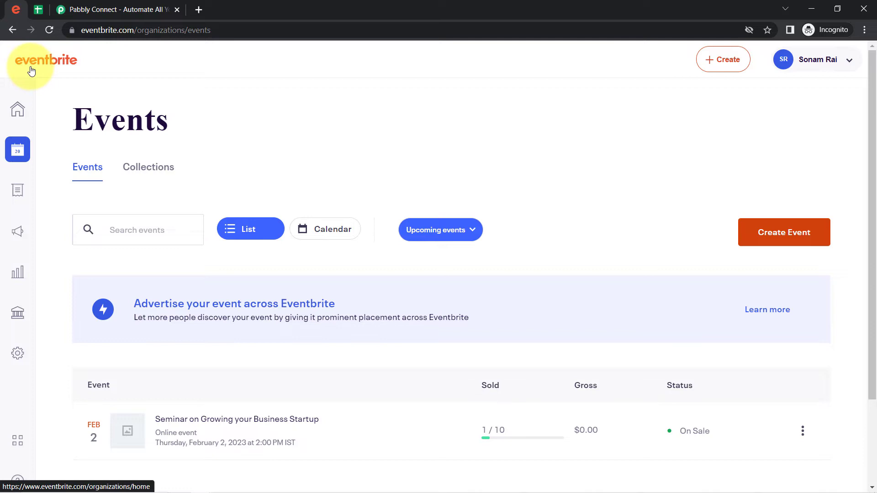
Switch from Eventbrite to the Pabbly website, sign in, and open the Pabbly Connect dashboard
{"action": "left_click", "coordinate": [40, 13]}
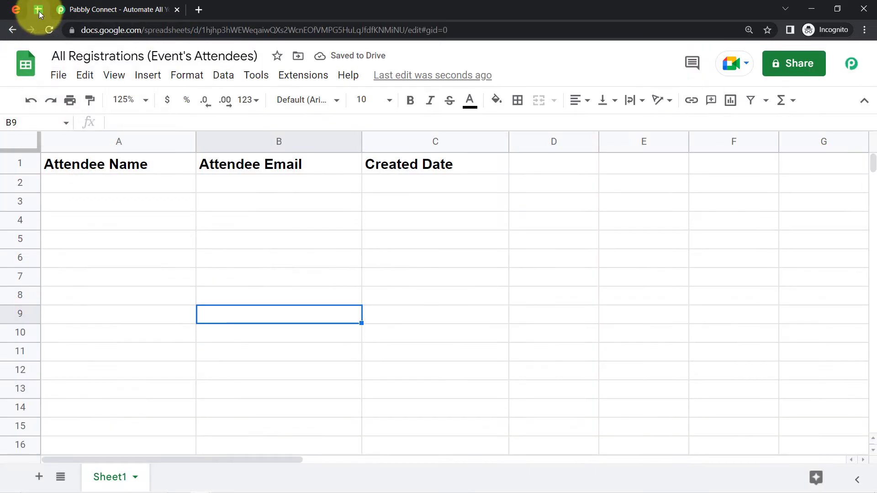
{"action": "left_click", "coordinate": [77, 14]}
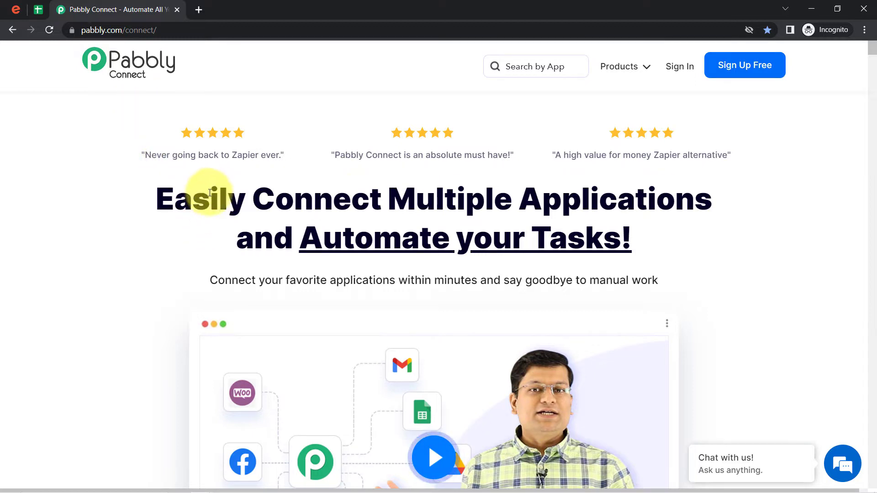
{"action": "left_click_drag", "start_coordinate": [209, 193], "coordinate": [616, 237]}
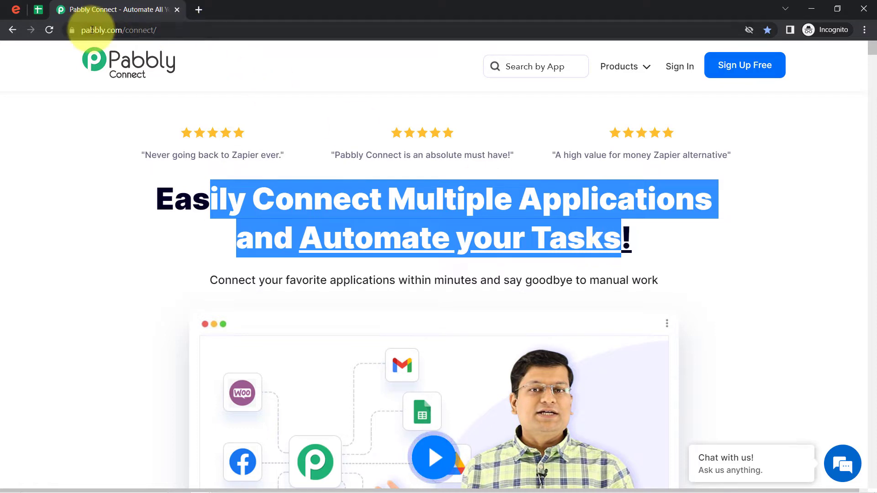
{"action": "left_click_drag", "start_coordinate": [91, 29], "coordinate": [173, 43]}
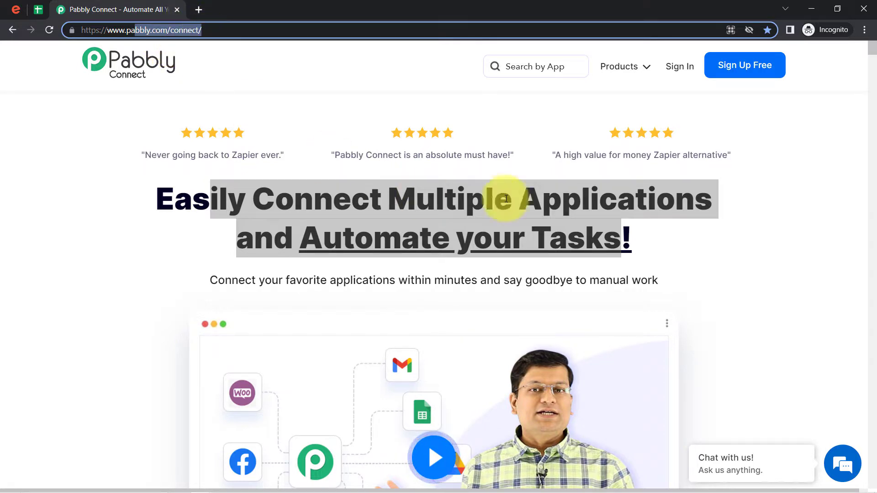
{"action": "left_click", "coordinate": [688, 68]}
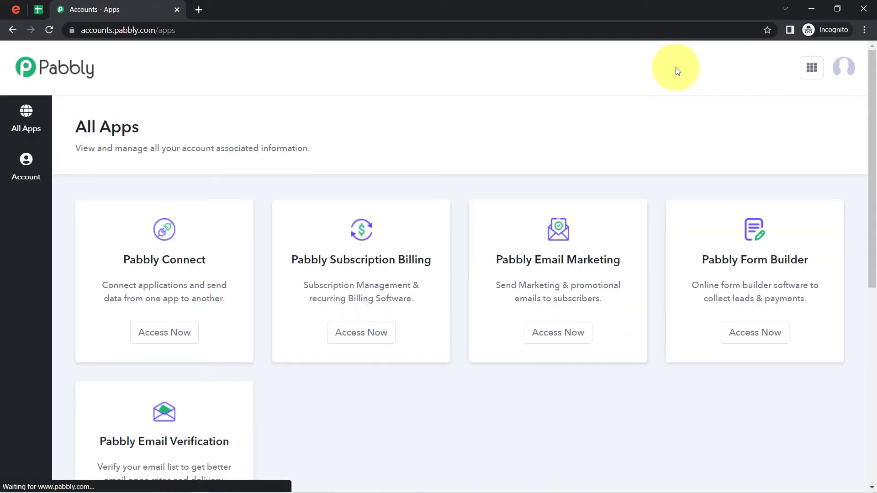
{"action": "left_click", "coordinate": [177, 332]}
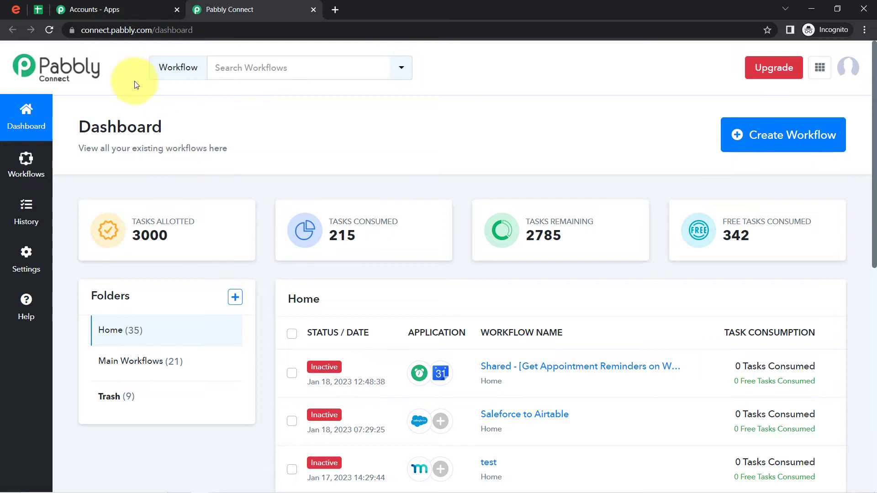
{"action": "left_click", "coordinate": [108, 7]}
{"action": "left_click", "coordinate": [255, 6]}
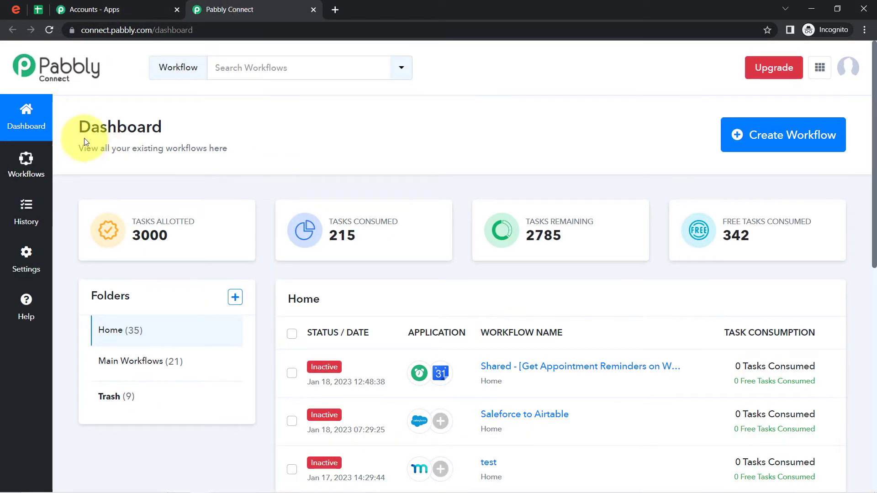
{"action": "left_click_drag", "start_coordinate": [76, 128], "coordinate": [166, 140]}
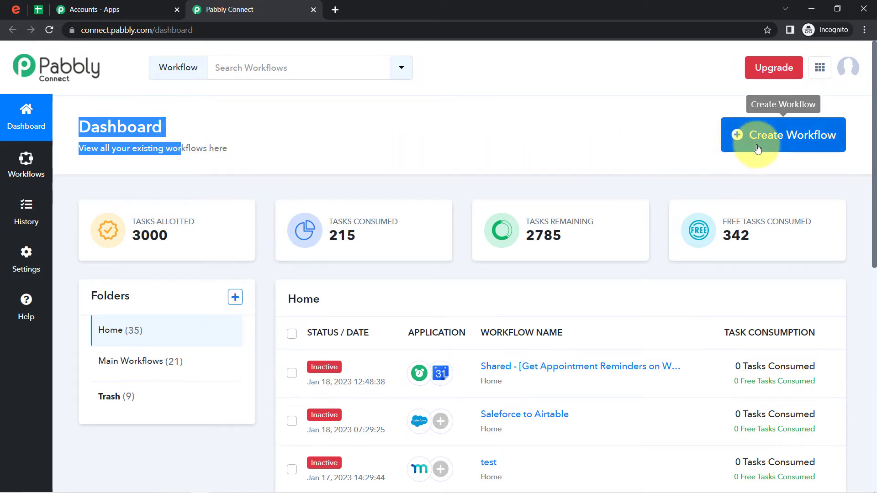
Create a workflow named "When Attendee Register for Event -> Auto-add Attendee in Sheet"
{"action": "left_click", "coordinate": [780, 135]}
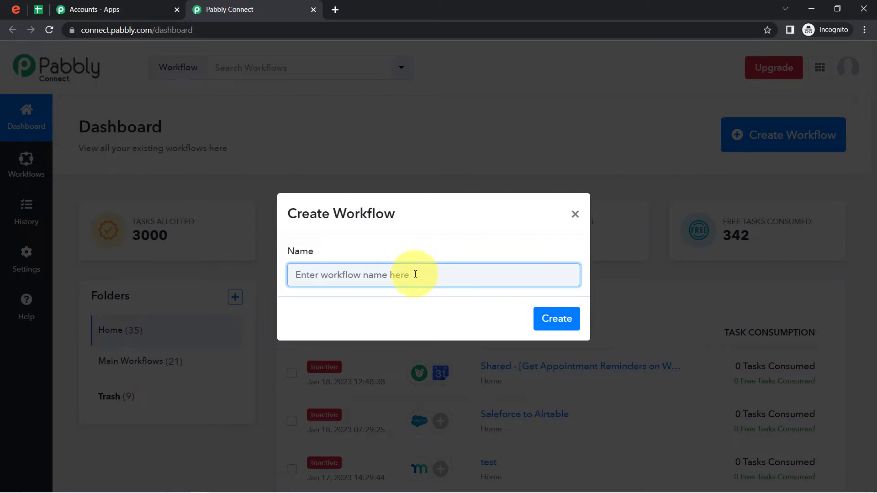
{"action": "type", "text": "When Attendee Register for Event -> Auto-add Attendee in Sheet"}
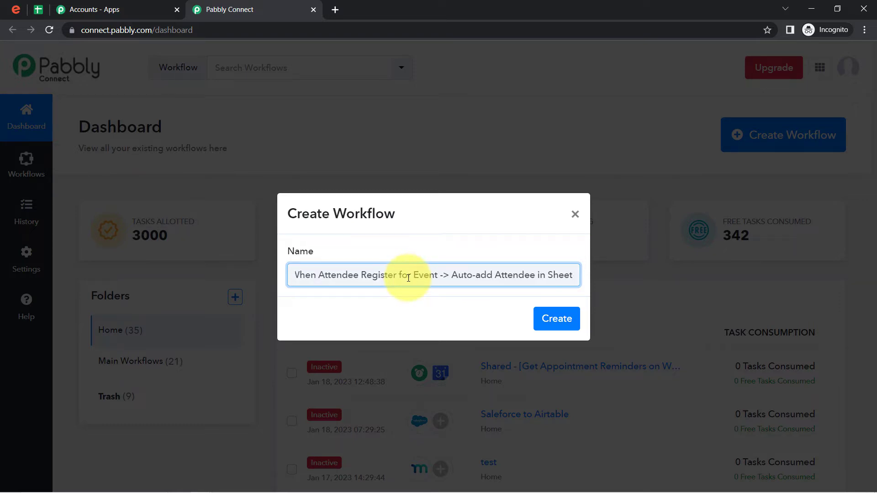
{"action": "left_click_drag", "start_coordinate": [418, 278], "coordinate": [292, 288]}
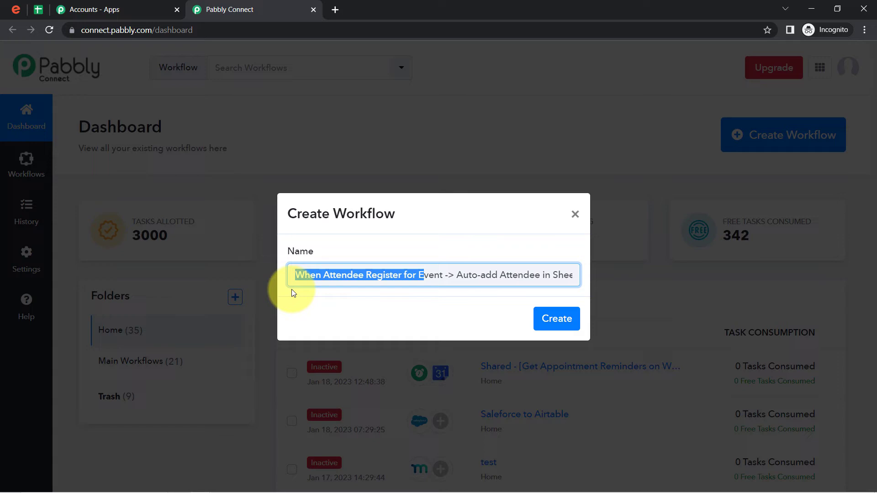
{"action": "left_click", "coordinate": [335, 281]}
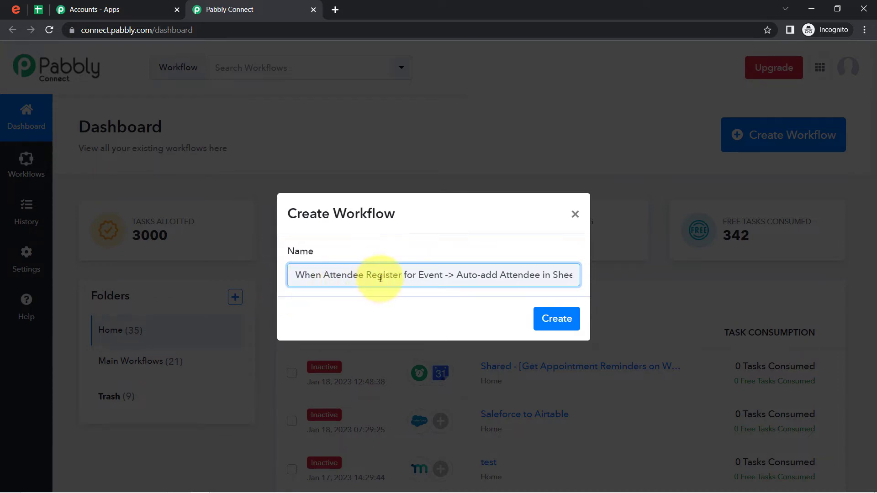
{"action": "left_click_drag", "start_coordinate": [380, 279], "coordinate": [580, 278]}
{"action": "left_click", "coordinate": [536, 275]}
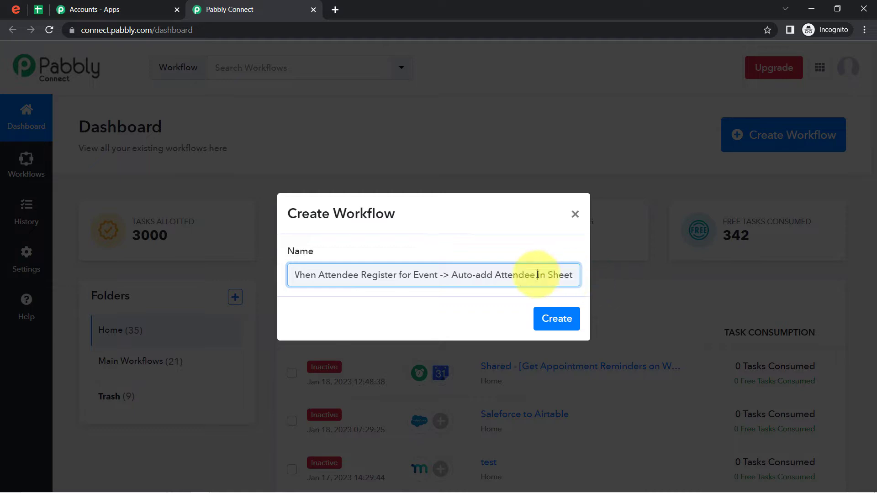
{"action": "left_click", "coordinate": [555, 318]}
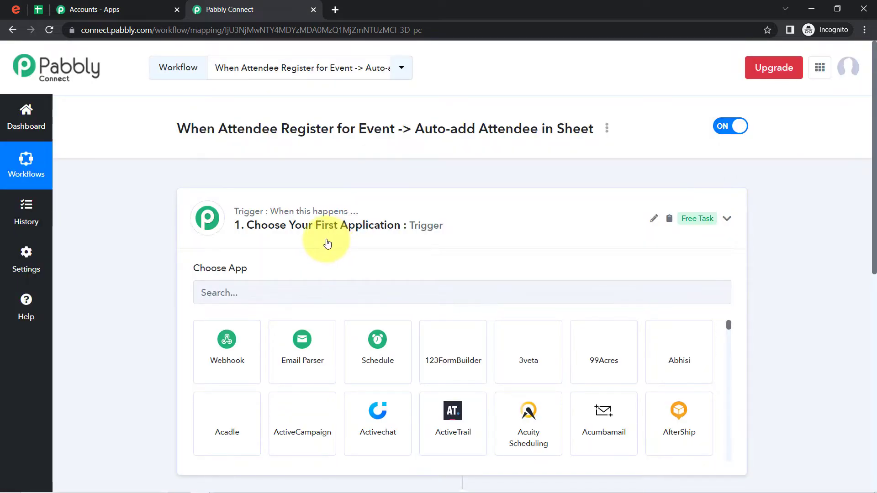
Search for "even" in the workflow's trigger step and choose Eventbrite as the trigger application
{"action": "left_click", "coordinate": [327, 240]}
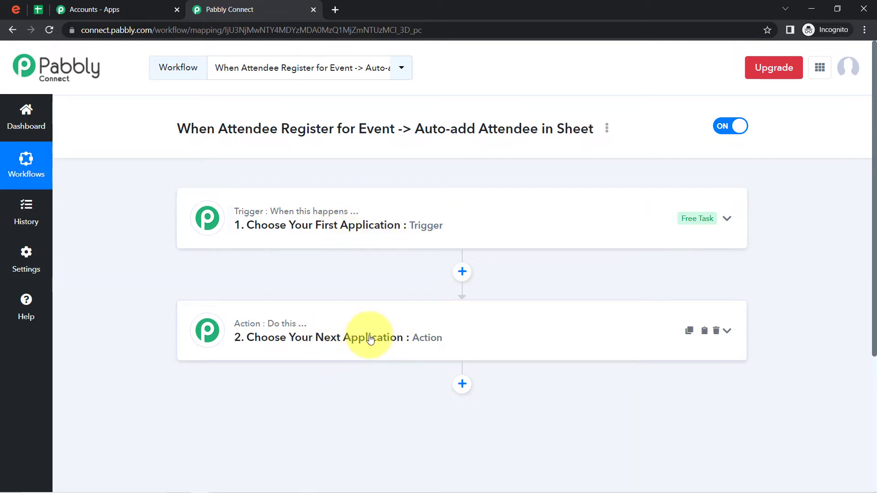
{"action": "left_click_drag", "start_coordinate": [178, 129], "coordinate": [471, 129]}
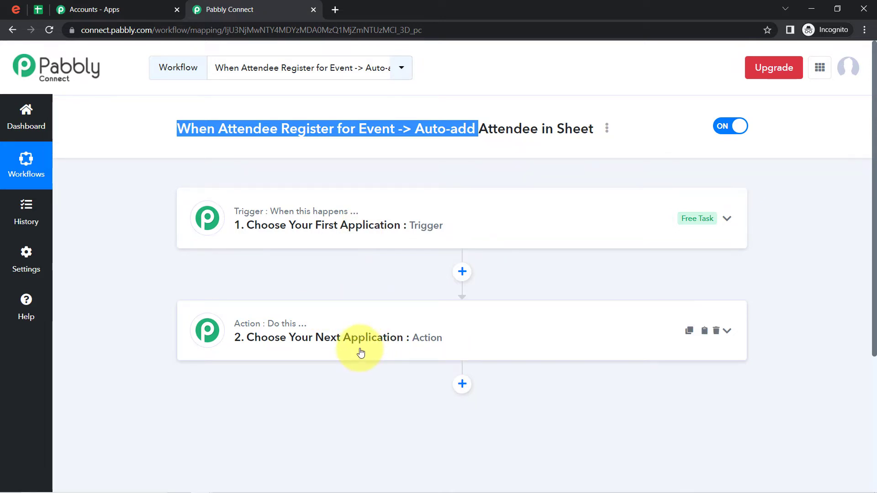
{"action": "left_click", "coordinate": [361, 230]}
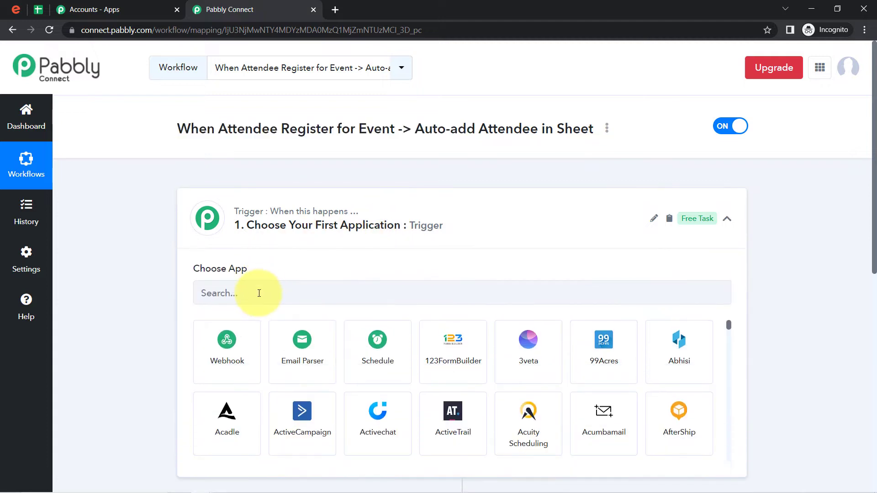
{"action": "left_click", "coordinate": [259, 295]}
{"action": "type", "text": "even"}
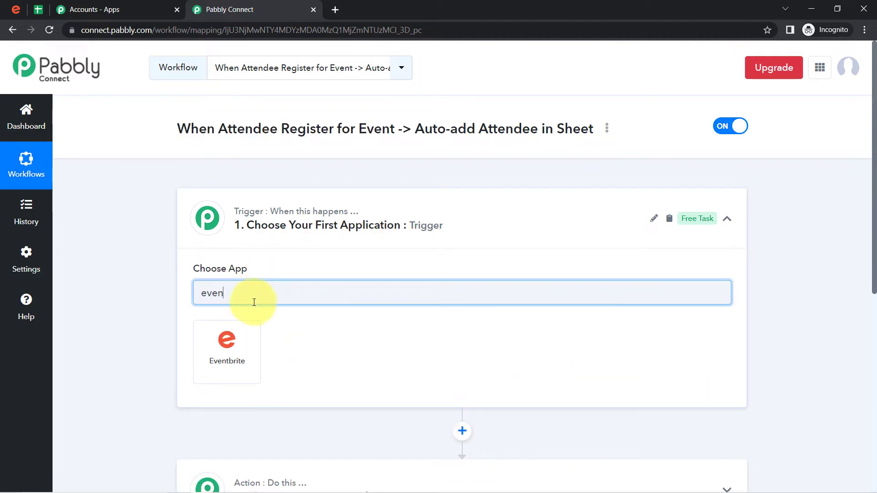
{"action": "left_click", "coordinate": [228, 351]}
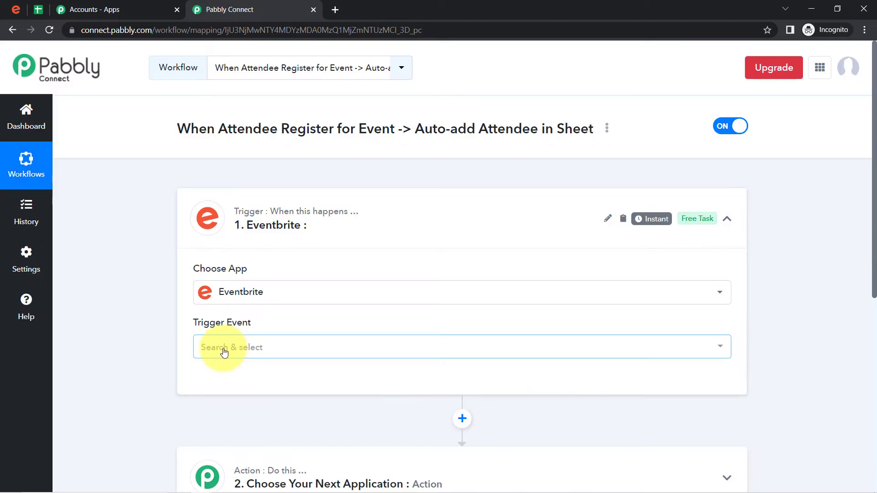
Set the Eventbrite trigger event to New Order
{"action": "left_click", "coordinate": [224, 352]}
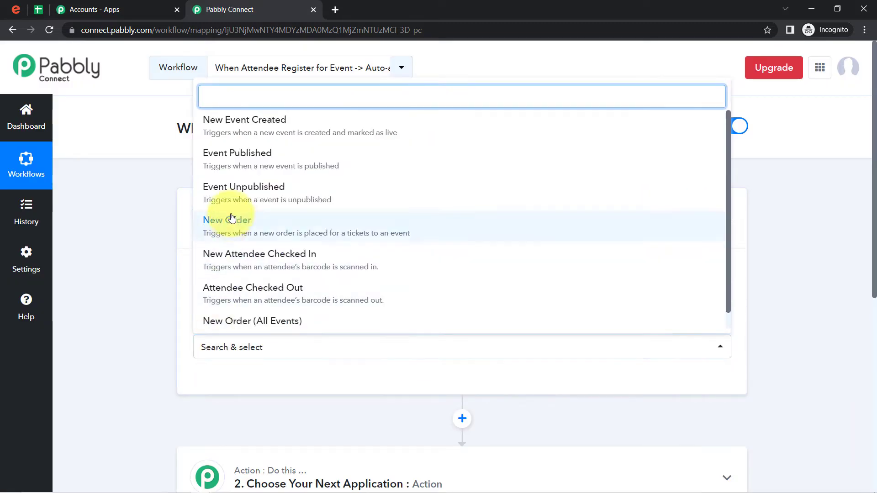
{"action": "left_click", "coordinate": [122, 264]}
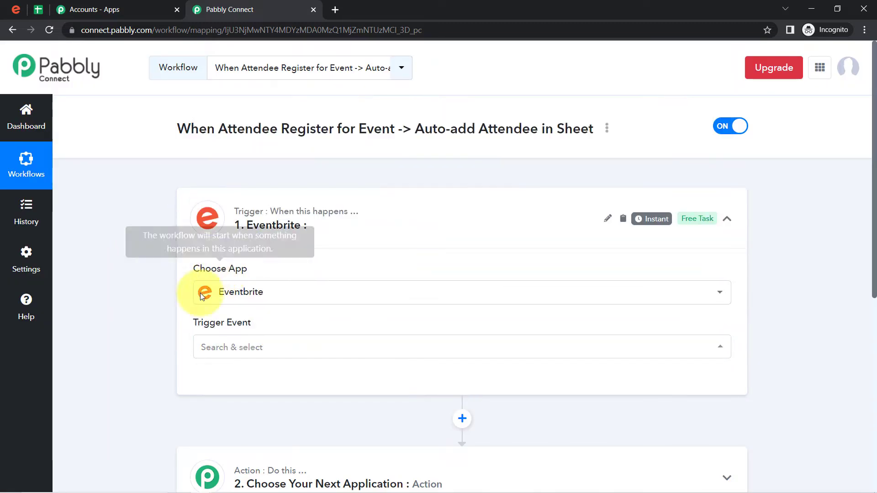
{"action": "left_click", "coordinate": [216, 354]}
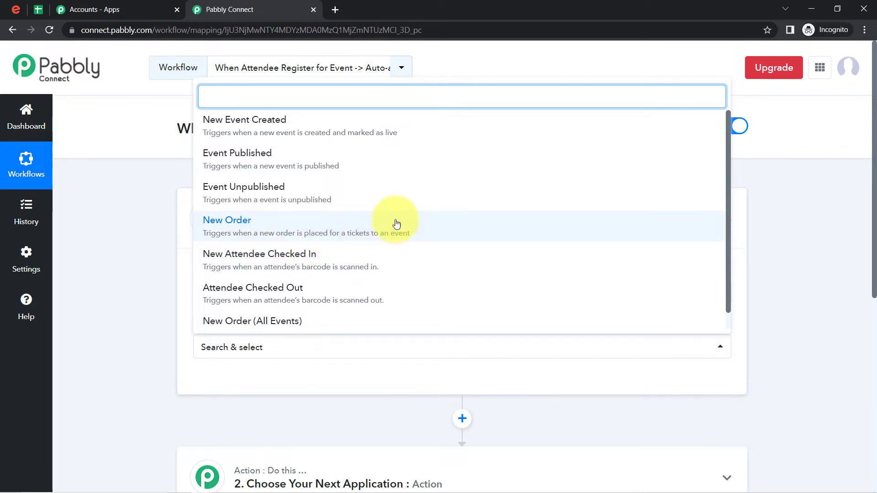
{"action": "left_click", "coordinate": [368, 236]}
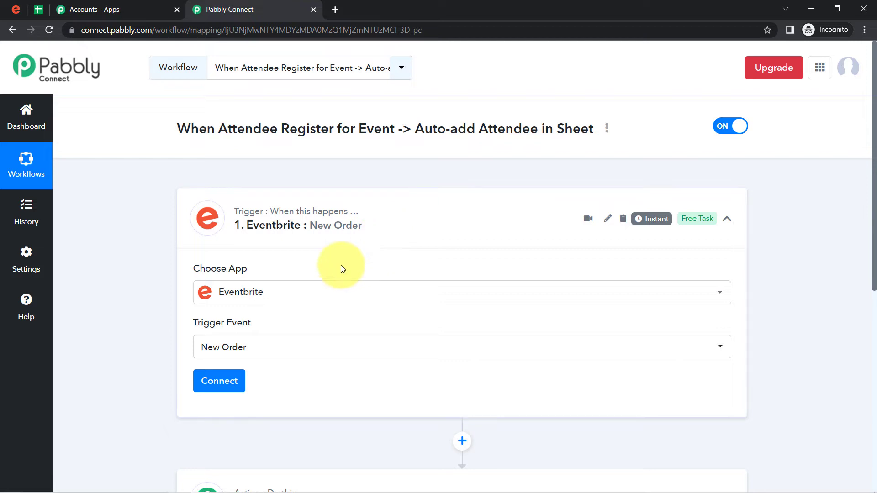
Add a new Eventbrite connection to the trigger and allow Pabbly Connect to access the Eventbrite account
{"action": "left_click", "coordinate": [227, 383]}
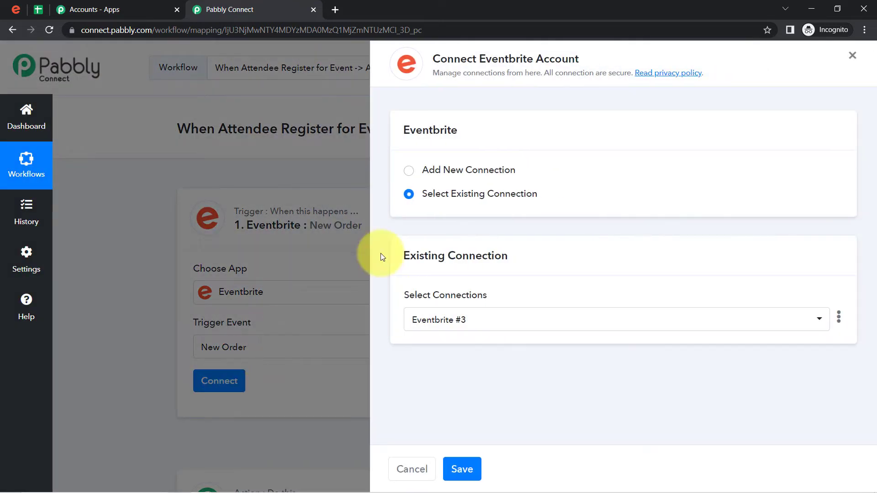
{"action": "left_click_drag", "start_coordinate": [441, 59], "coordinate": [543, 60]}
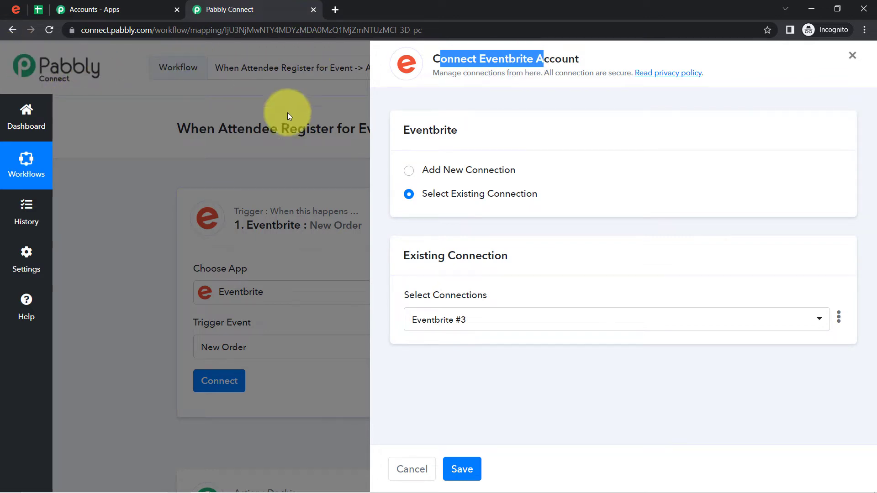
{"action": "left_click", "coordinate": [450, 168]}
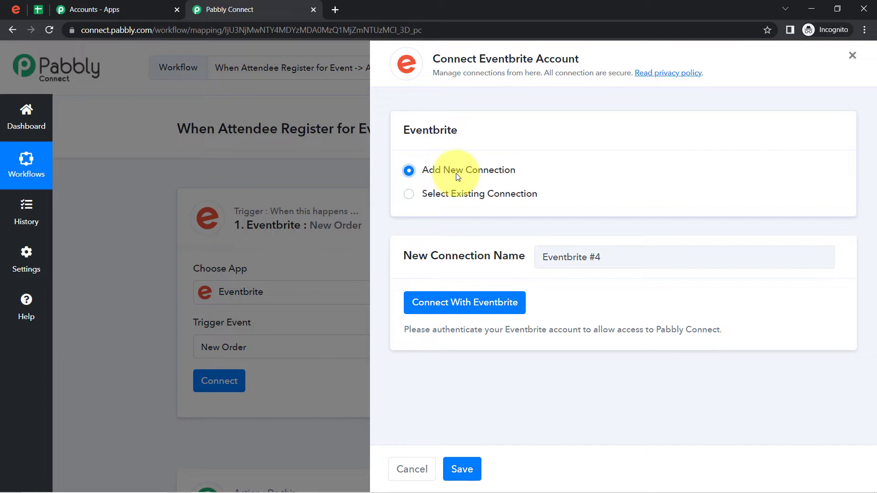
{"action": "left_click", "coordinate": [458, 303]}
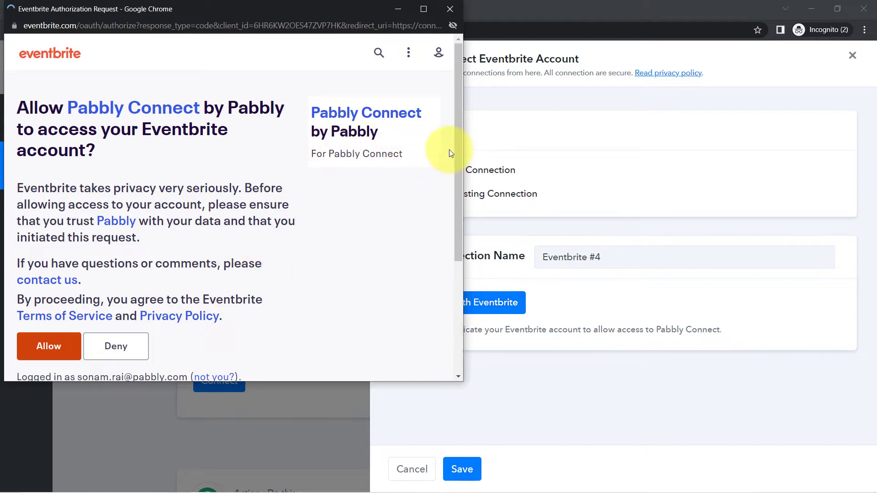
{"action": "left_click_drag", "start_coordinate": [456, 146], "coordinate": [441, 261]}
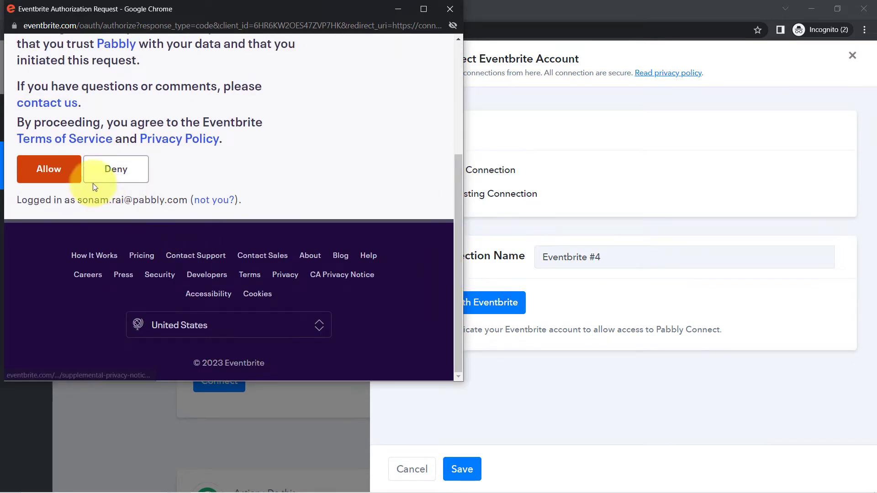
{"action": "left_click", "coordinate": [58, 173]}
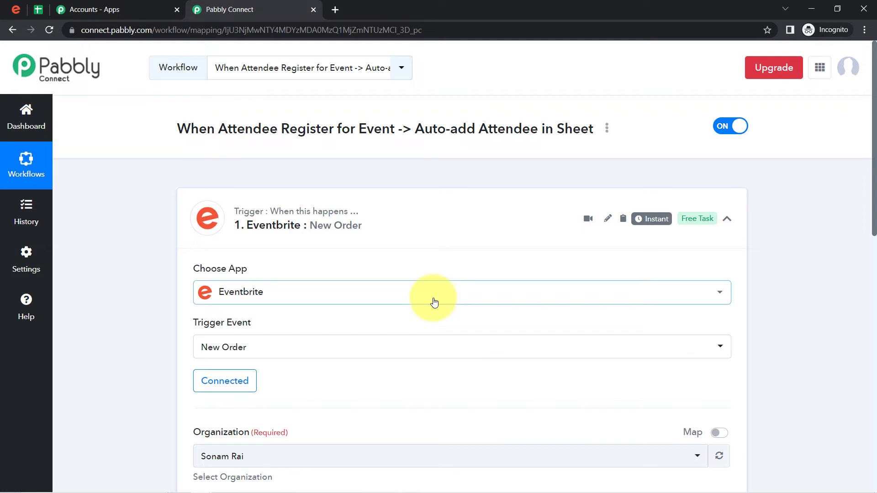
Compare the trigger's selected organization and event with the account and upcoming events in Eventbrite
{"action": "left_click_drag", "start_coordinate": [873, 201], "coordinate": [863, 303]}
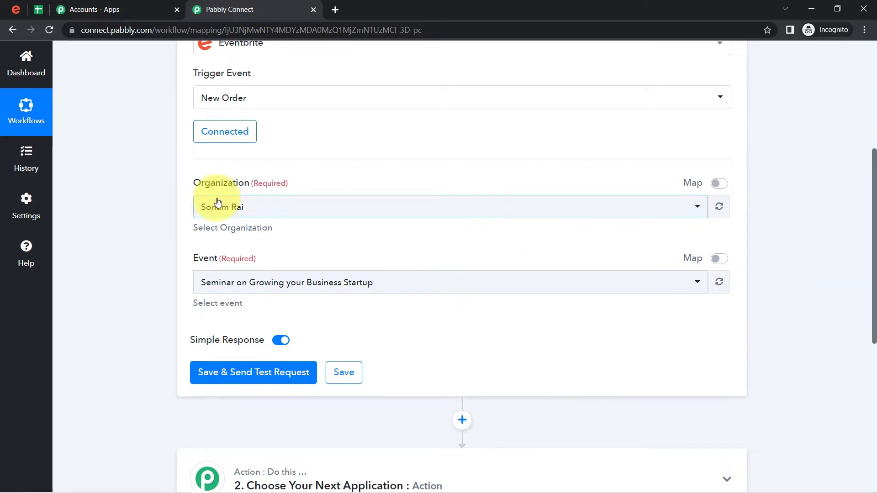
{"action": "left_click", "coordinate": [212, 215]}
{"action": "left_click", "coordinate": [211, 215]}
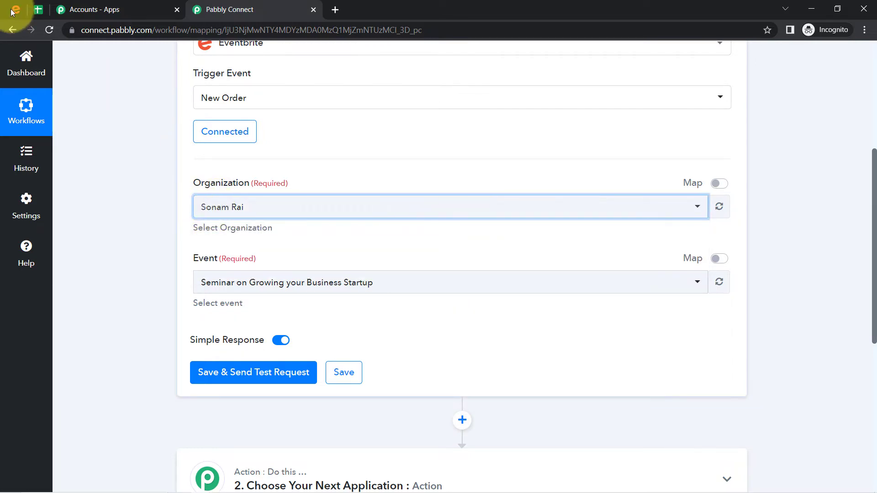
{"action": "left_click", "coordinate": [16, 9]}
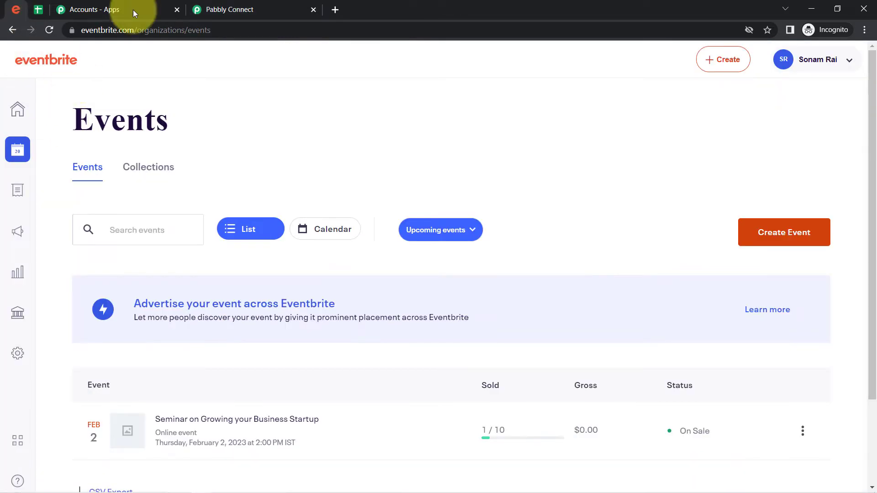
{"action": "left_click", "coordinate": [246, 10]}
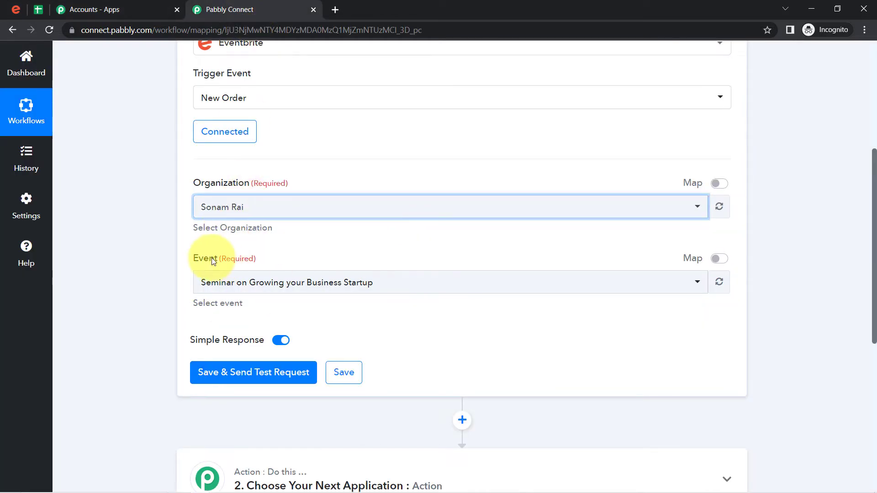
{"action": "left_click_drag", "start_coordinate": [182, 253], "coordinate": [265, 262]}
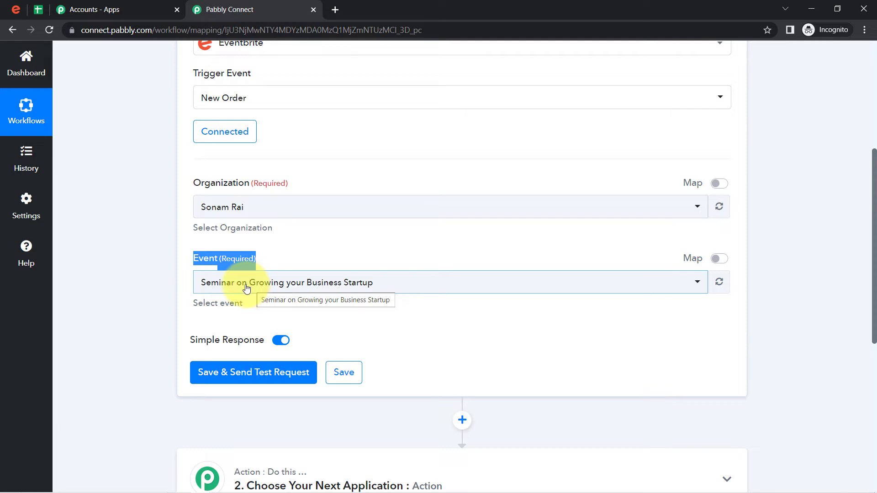
{"action": "left_click", "coordinate": [13, 10]}
{"action": "scroll", "coordinate": [182, 338], "scroll_direction": "down", "scroll_amount": 1}
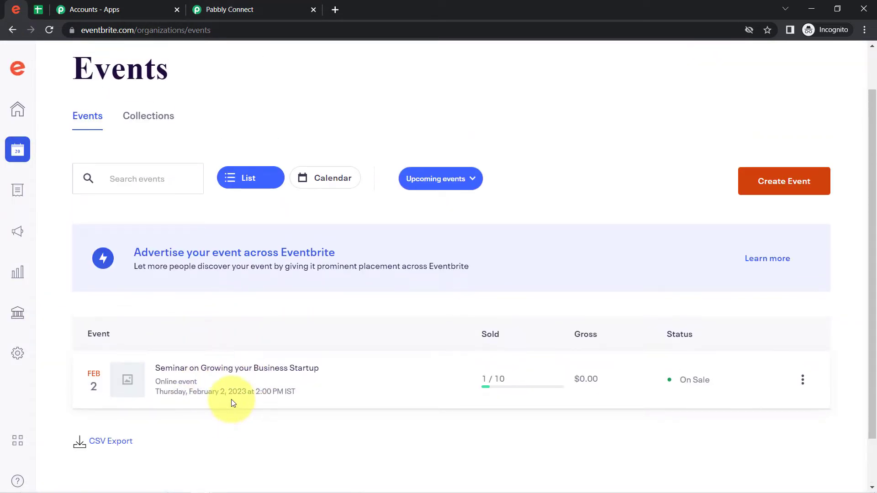
Choose Seminar on Growing your Business Startup as the trigger's event, checking it against Eventbrite, and save the trigger with a test request
{"action": "left_click", "coordinate": [222, 8]}
{"action": "left_click", "coordinate": [204, 287]}
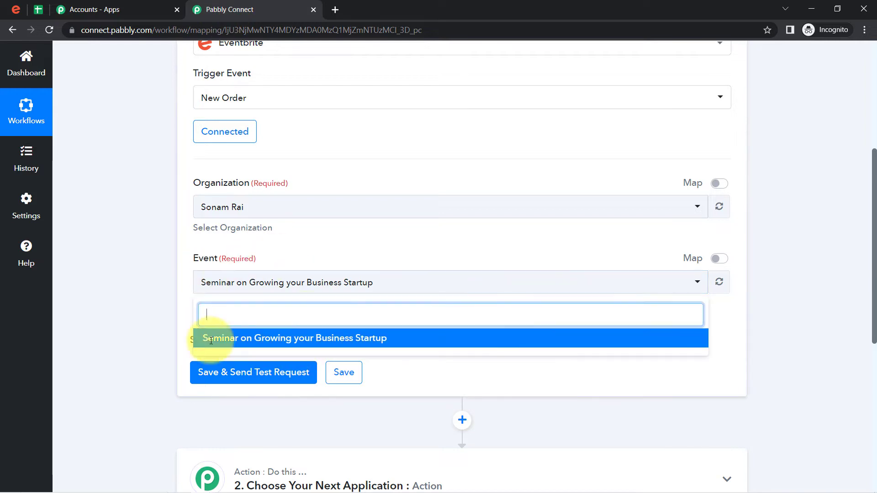
{"action": "left_click", "coordinate": [157, 311]}
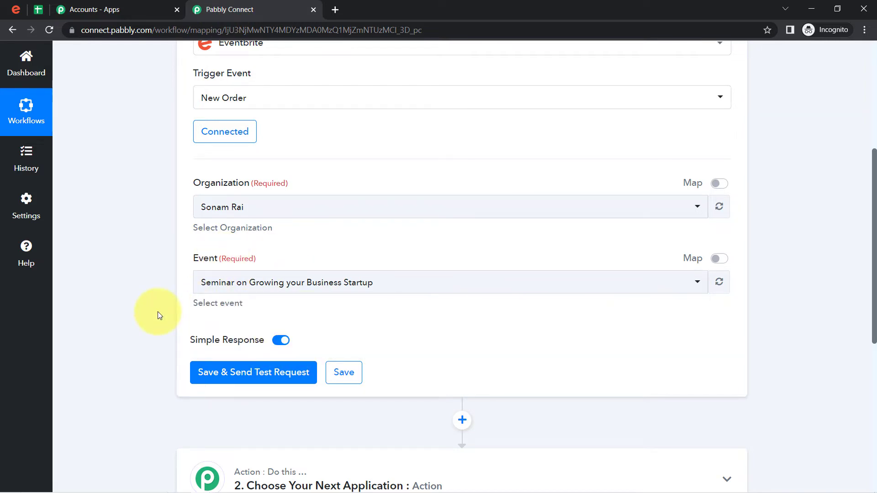
{"action": "left_click", "coordinate": [17, 9]}
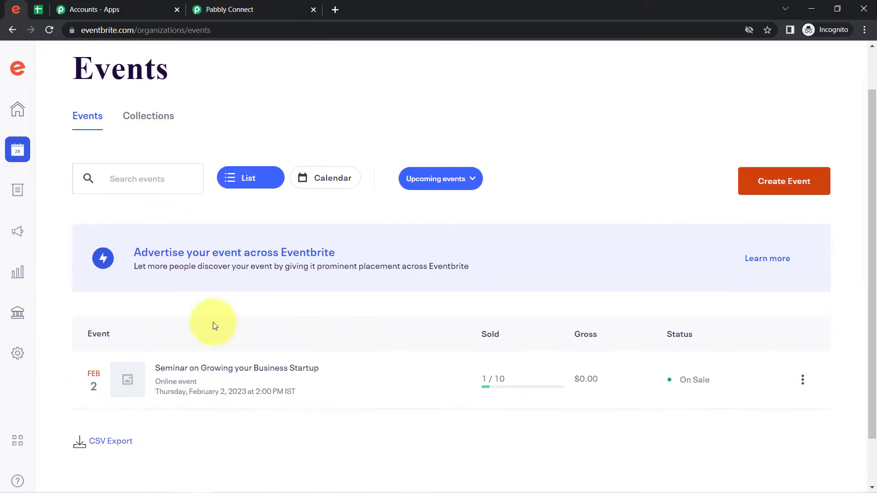
{"action": "left_click", "coordinate": [197, 9]}
{"action": "left_click", "coordinate": [301, 284]}
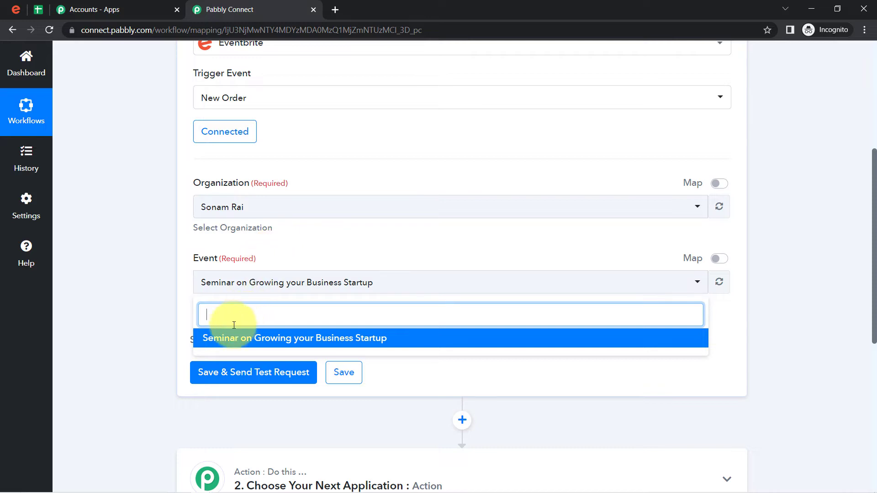
{"action": "left_click", "coordinate": [250, 345]}
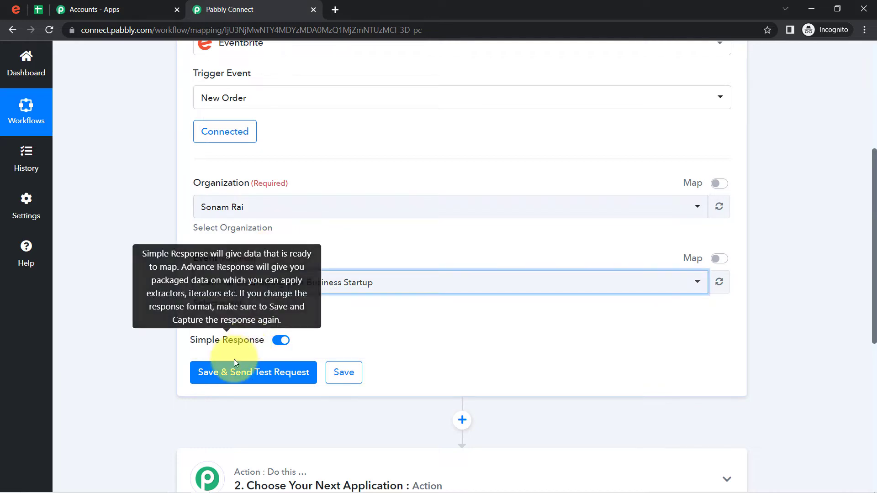
{"action": "left_click", "coordinate": [225, 375]}
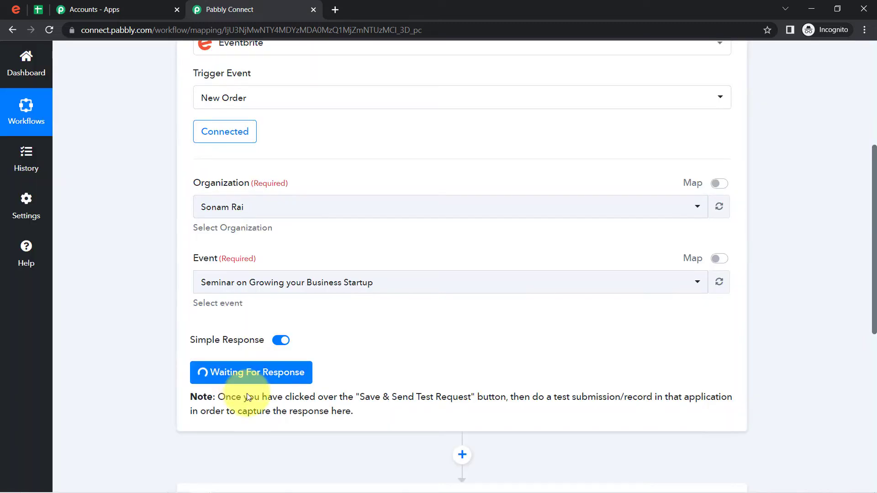
Read the trigger's note on making a test submission to capture the response
{"action": "left_click_drag", "start_coordinate": [874, 278], "coordinate": [873, 322]}
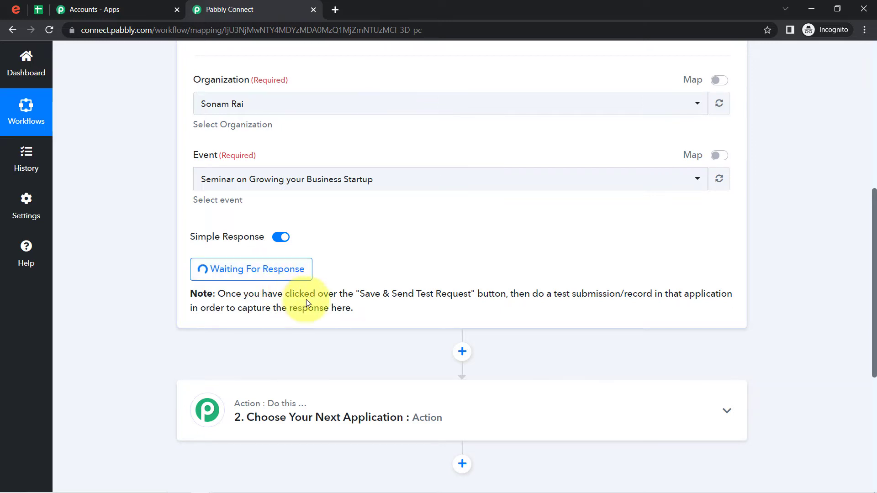
{"action": "left_click_drag", "start_coordinate": [381, 294], "coordinate": [476, 292]}
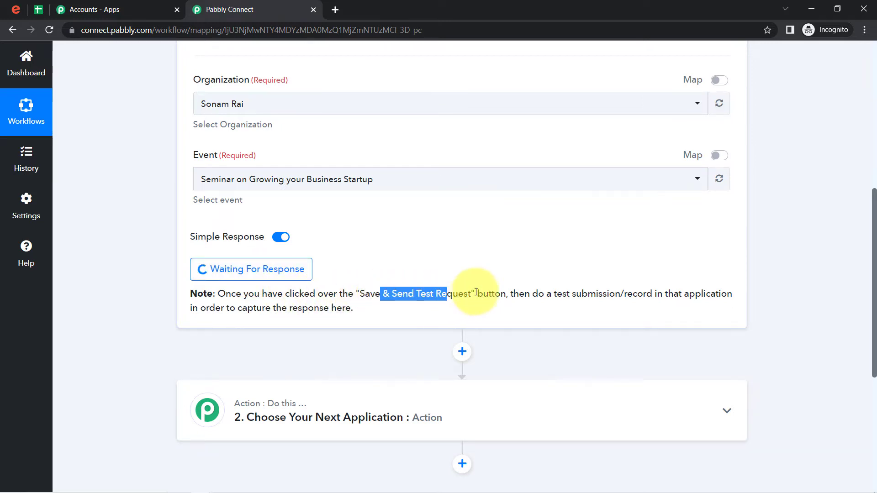
{"action": "left_click_drag", "start_coordinate": [537, 293], "coordinate": [441, 294]}
{"action": "left_click_drag", "start_coordinate": [378, 319], "coordinate": [270, 329]}
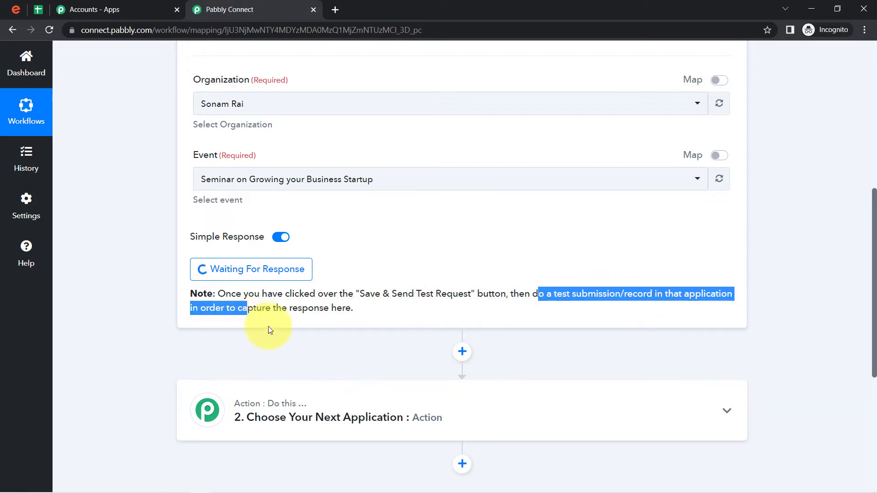
{"action": "left_click", "coordinate": [390, 312]}
{"action": "left_click_drag", "start_coordinate": [562, 296], "coordinate": [662, 294]}
{"action": "left_click_drag", "start_coordinate": [875, 286], "coordinate": [870, 232]}
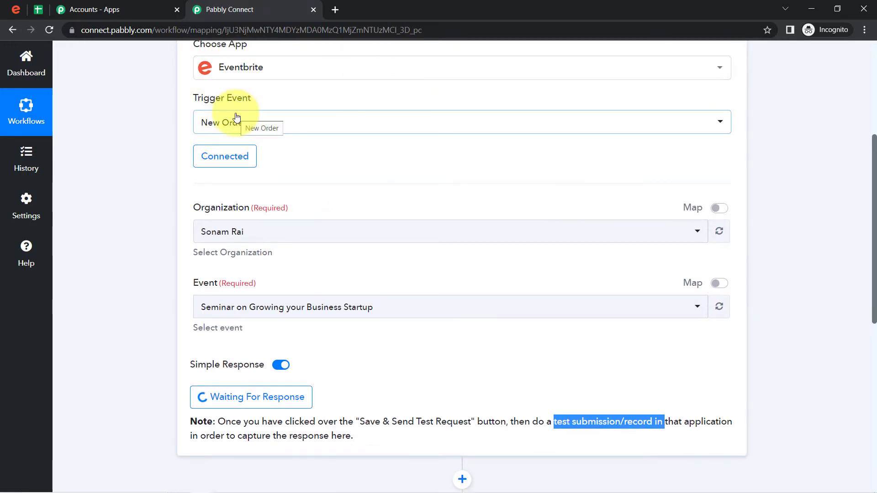
Copy the Seminar on Growing your Business Startup event's URL in Eventbrite and open it in a new regular browser window
{"action": "left_click", "coordinate": [17, 10]}
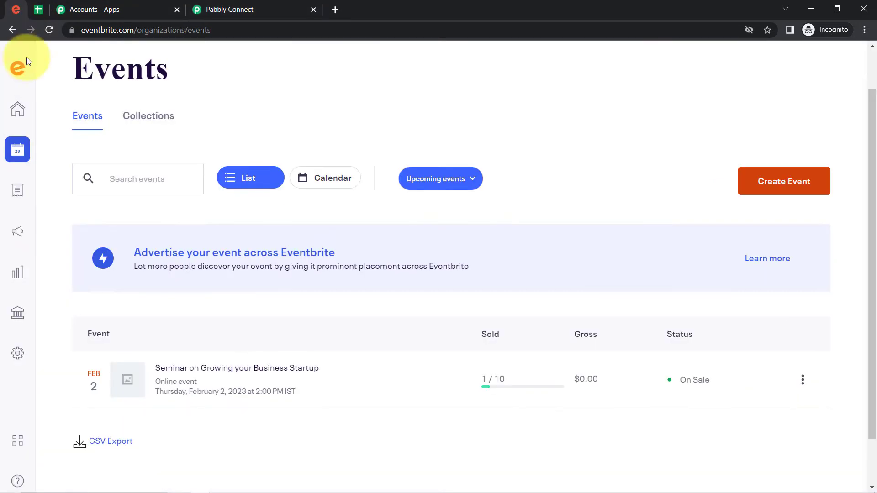
{"action": "left_click", "coordinate": [802, 380]}
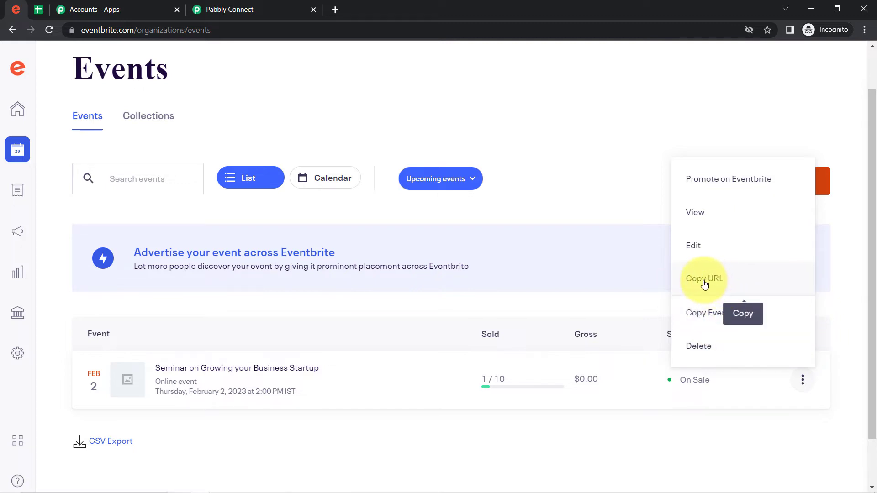
{"action": "left_click", "coordinate": [726, 277]}
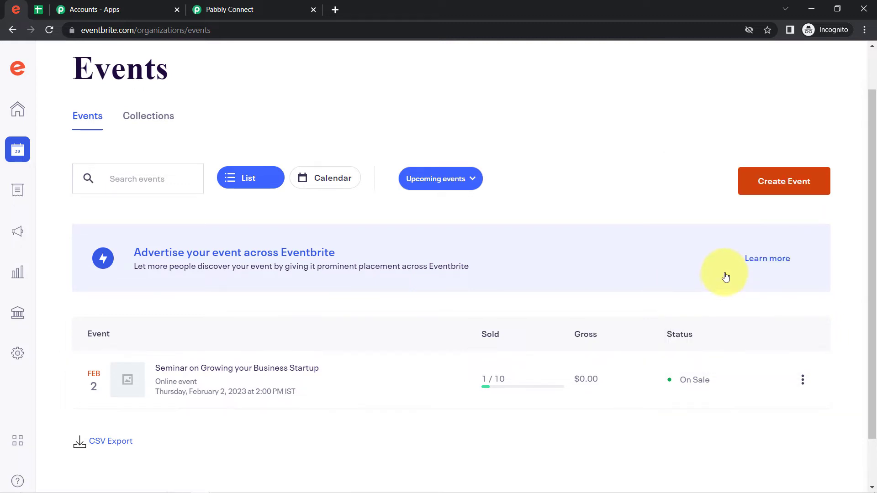
{"action": "left_click", "coordinate": [864, 30]}
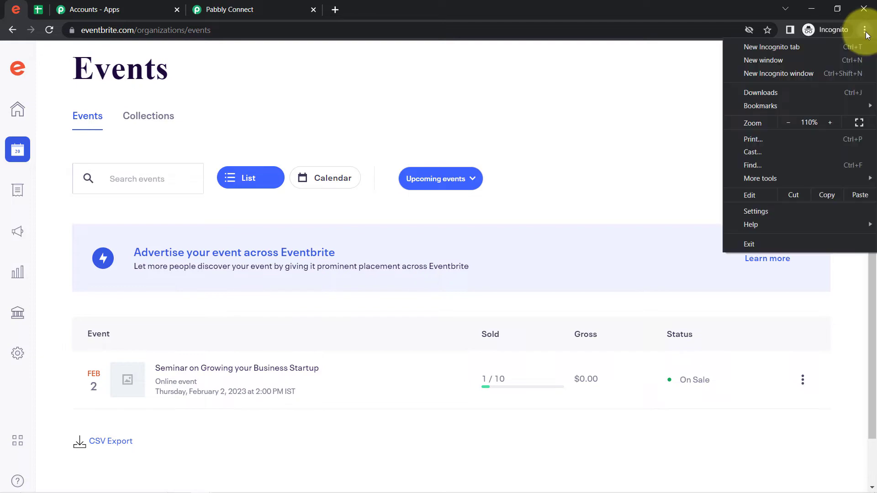
{"action": "left_click", "coordinate": [768, 65]}
{"action": "key", "text": "ctrl+v"}
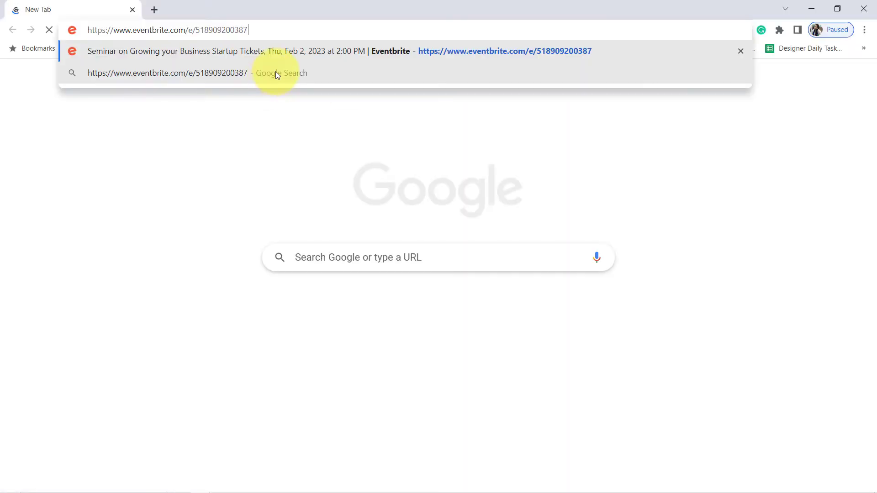
{"action": "key", "text": "Return"}
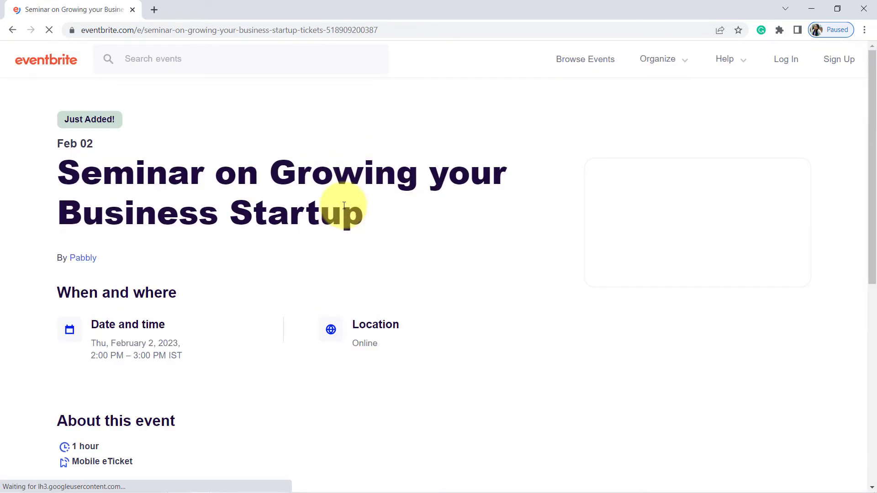
Review the title, date and time on the public event page
{"action": "left_click_drag", "start_coordinate": [103, 173], "coordinate": [337, 221]}
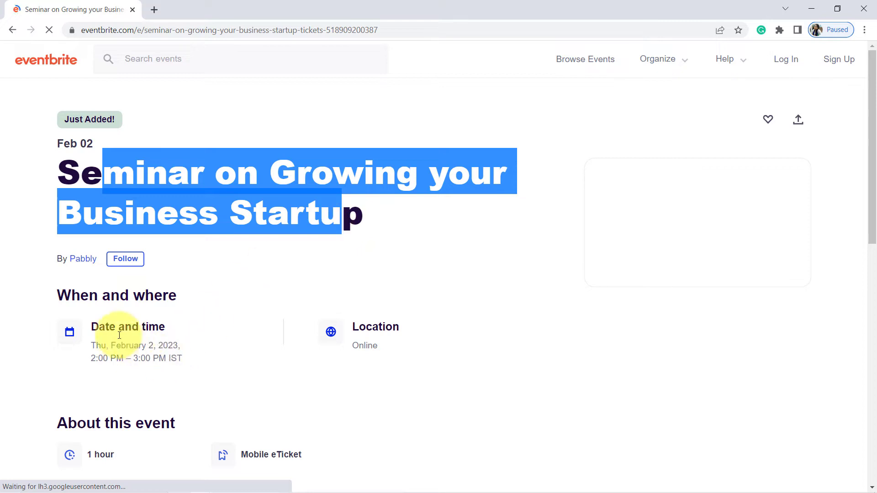
{"action": "left_click_drag", "start_coordinate": [116, 346], "coordinate": [190, 352]}
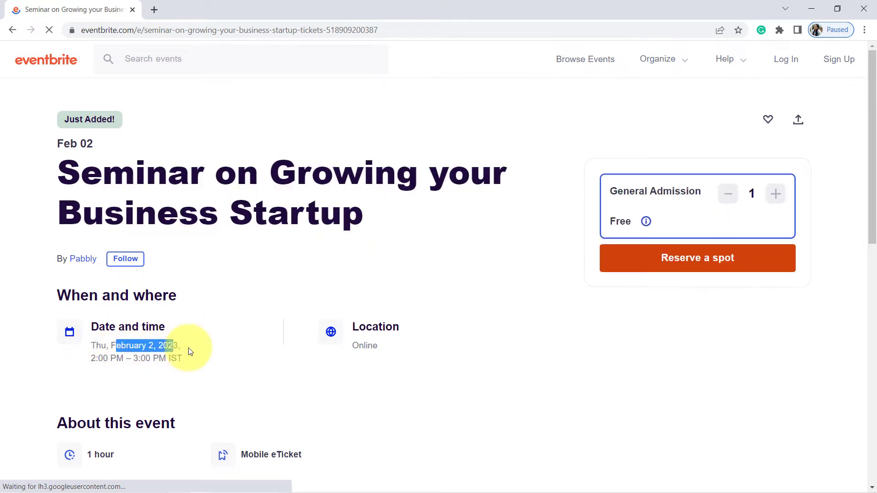
{"action": "left_click_drag", "start_coordinate": [90, 359], "coordinate": [138, 359]}
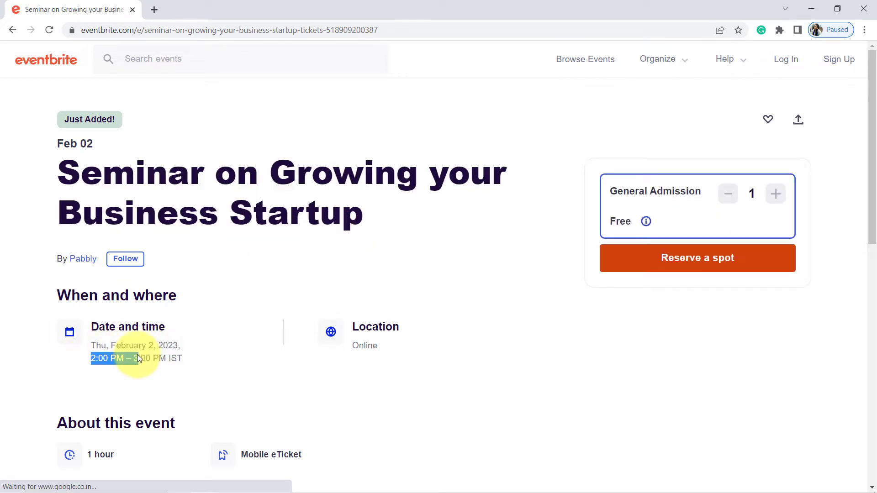
{"action": "left_click", "coordinate": [171, 355]}
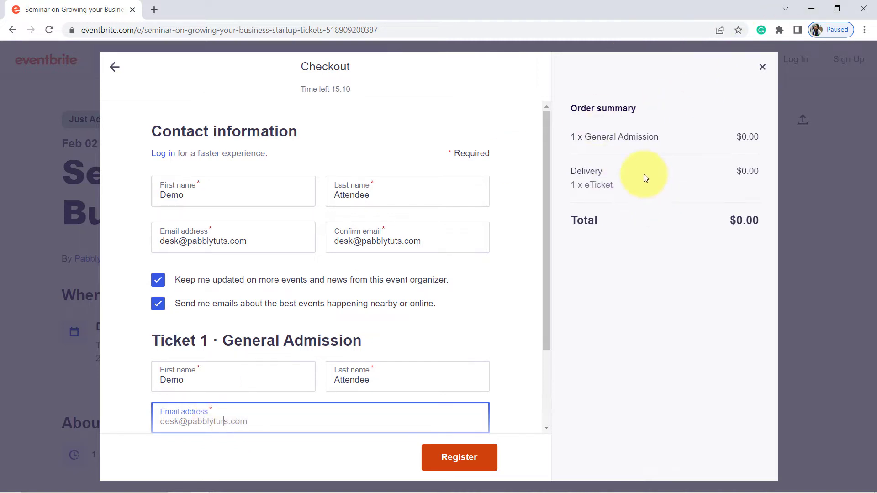
Check the order total, accept Eventbrite's terms of service and submit the test attendee's General Admission registration
{"action": "left_click_drag", "start_coordinate": [752, 221], "coordinate": [732, 215]}
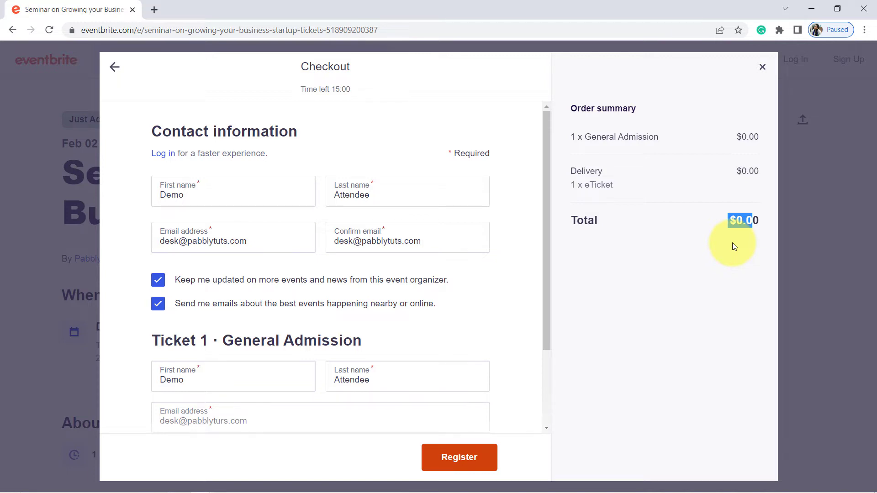
{"action": "left_click", "coordinate": [451, 460]}
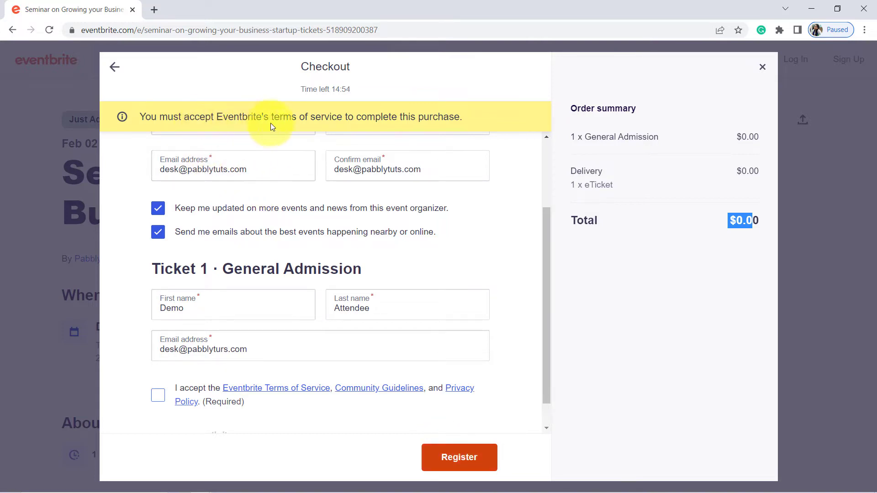
{"action": "left_click", "coordinate": [158, 396]}
{"action": "left_click", "coordinate": [459, 456]}
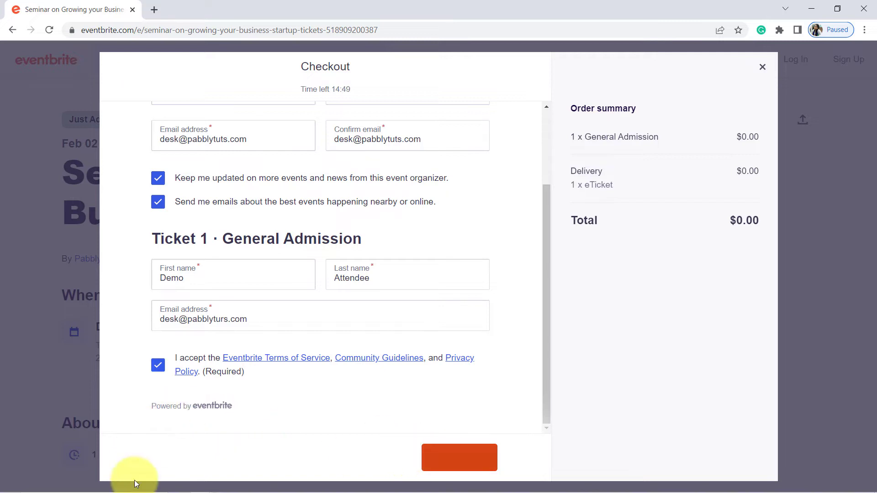
Switch back to Pabbly Connect and examine the captured trigger response, enlarging the Api Url value to inspect the order ID
{"action": "mouse_move", "coordinate": [201, 483]}
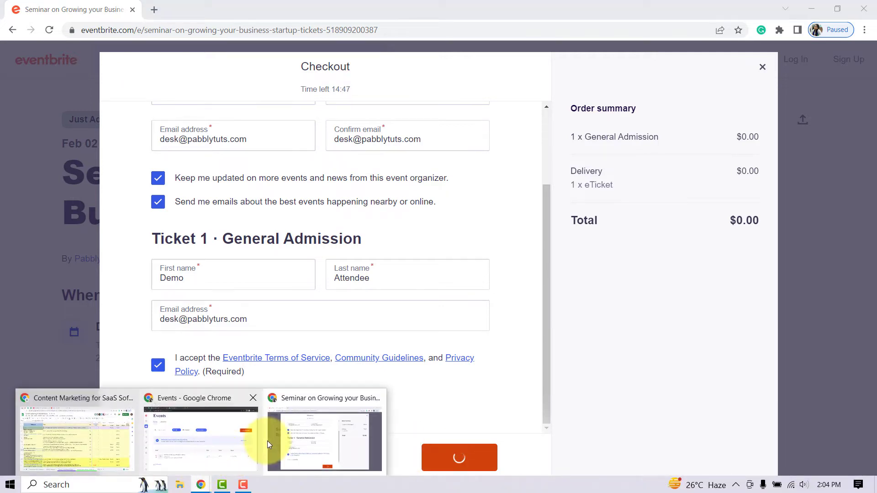
{"action": "left_click", "coordinate": [197, 444]}
{"action": "left_click", "coordinate": [252, 7]}
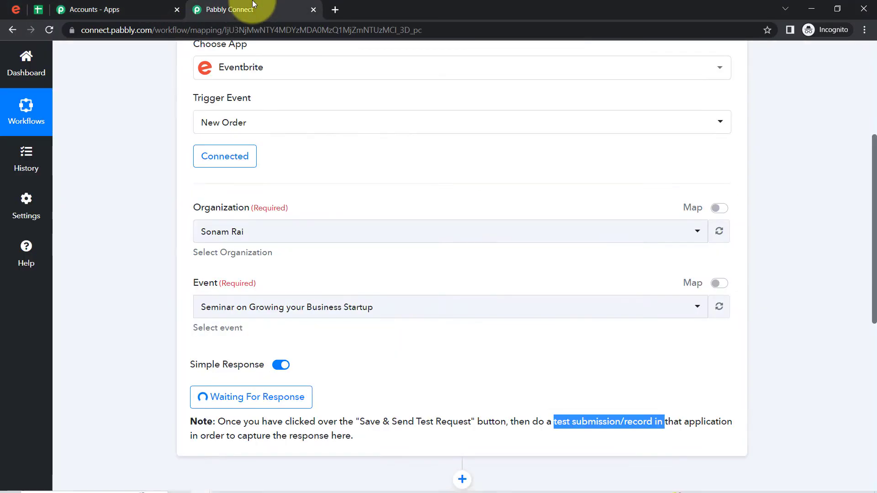
{"action": "scroll", "coordinate": [863, 247], "scroll_direction": "down", "scroll_amount": 3}
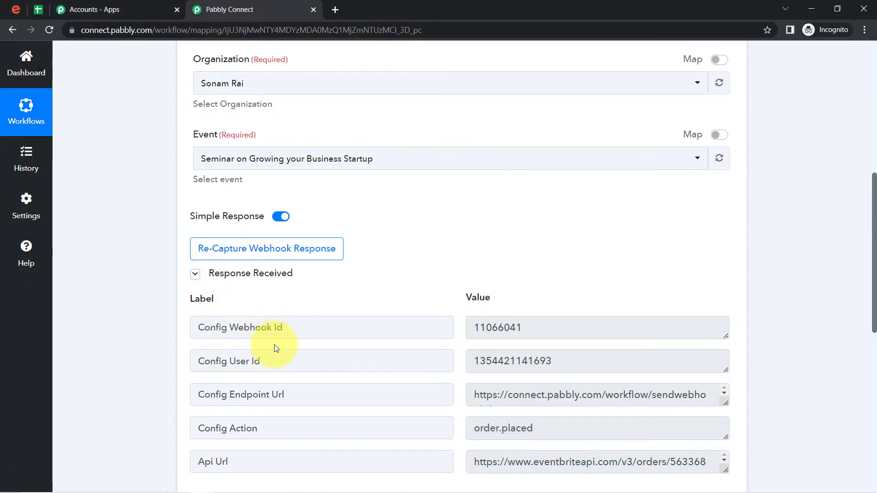
{"action": "left_click_drag", "start_coordinate": [876, 260], "coordinate": [875, 290]}
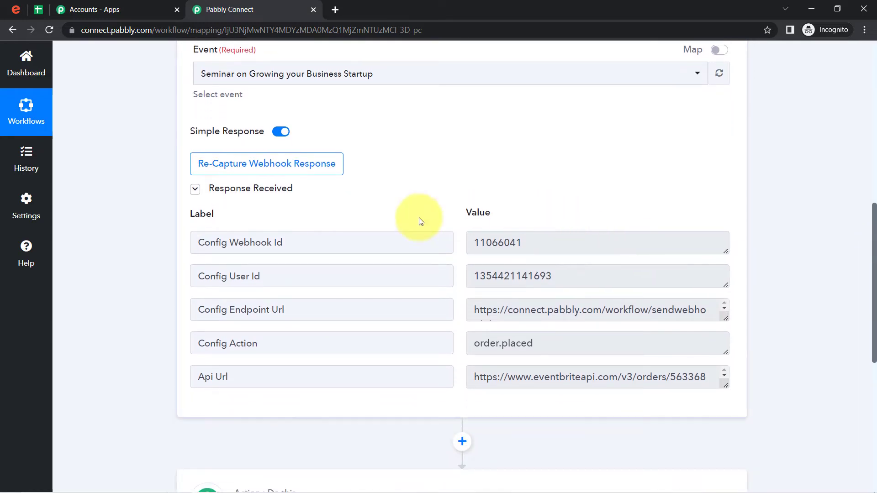
{"action": "left_click_drag", "start_coordinate": [211, 245], "coordinate": [318, 248]}
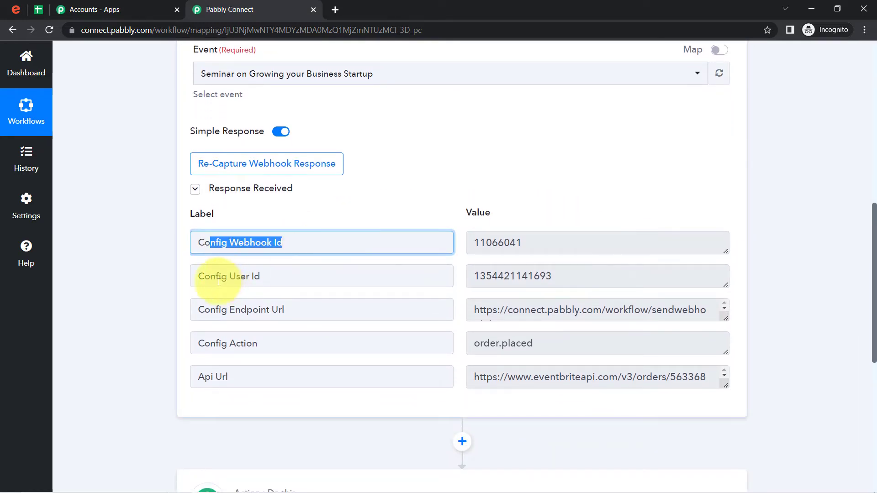
{"action": "left_click_drag", "start_coordinate": [221, 275], "coordinate": [277, 295]}
{"action": "left_click_drag", "start_coordinate": [229, 309], "coordinate": [288, 309]}
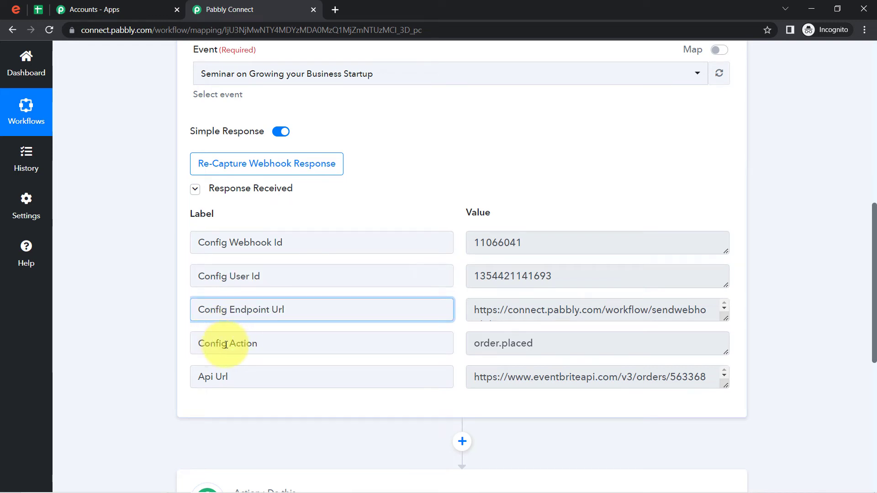
{"action": "left_click_drag", "start_coordinate": [211, 344], "coordinate": [272, 374]}
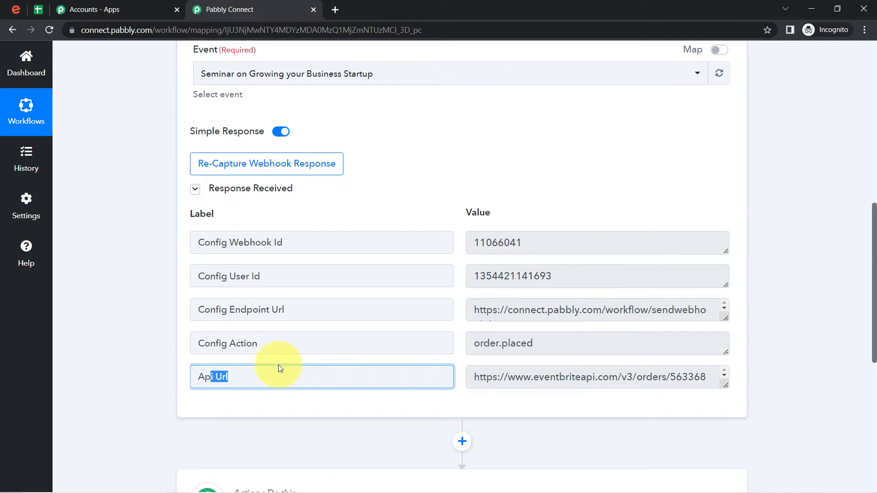
{"action": "triple_click", "coordinate": [223, 376]}
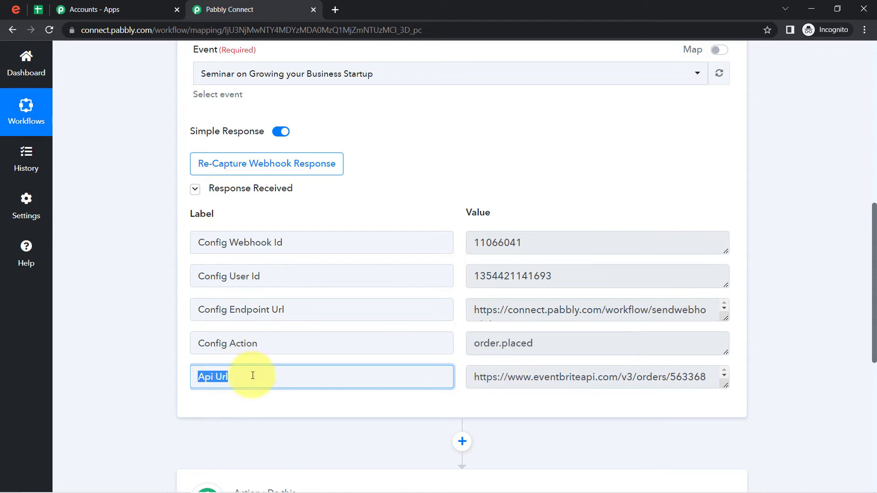
{"action": "left_click_drag", "start_coordinate": [726, 388], "coordinate": [726, 436]}
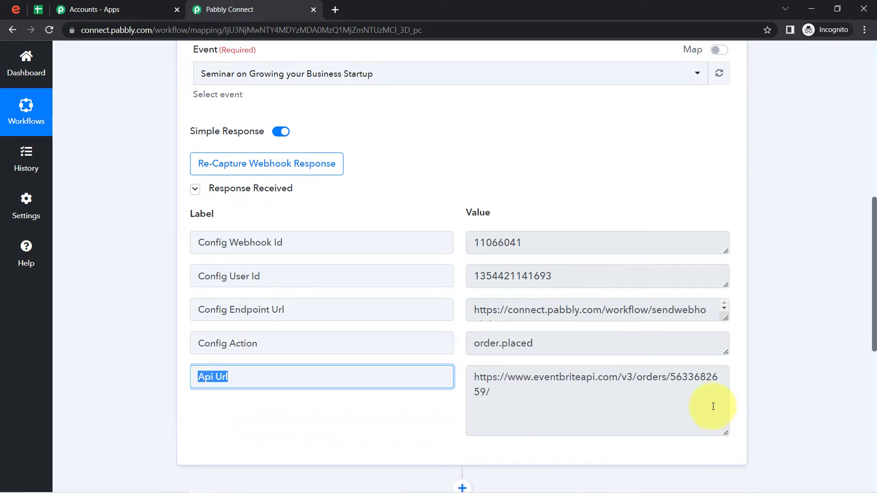
{"action": "left_click_drag", "start_coordinate": [672, 377], "coordinate": [482, 398]}
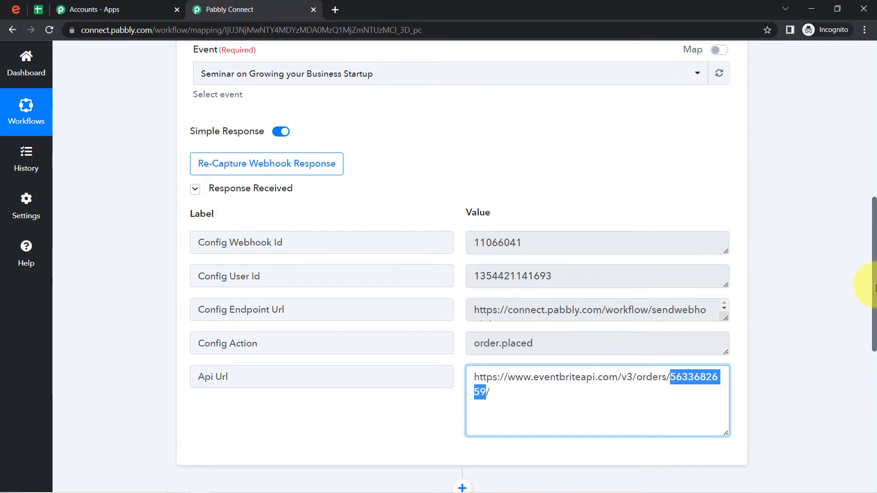
Search the apps for "even" and choose Eventbrite as the application for the second workflow step
{"action": "left_click_drag", "start_coordinate": [873, 285], "coordinate": [867, 337]}
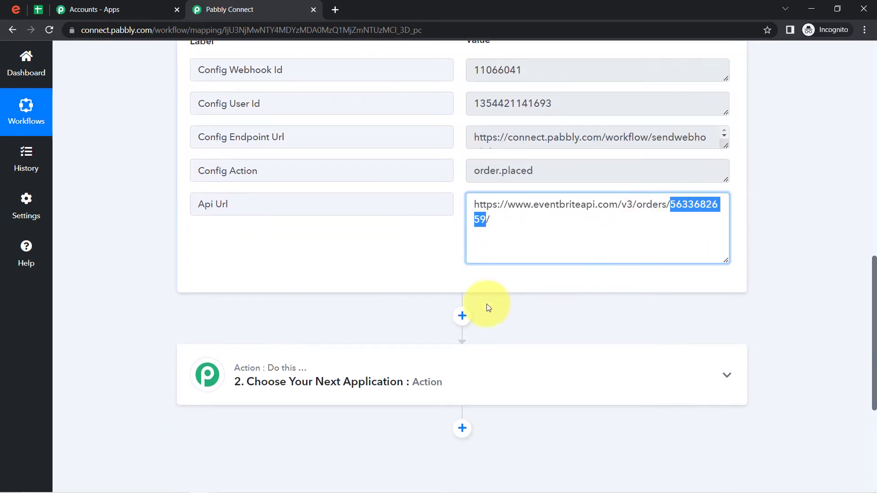
{"action": "left_click", "coordinate": [367, 368]}
{"action": "left_click", "coordinate": [241, 449]}
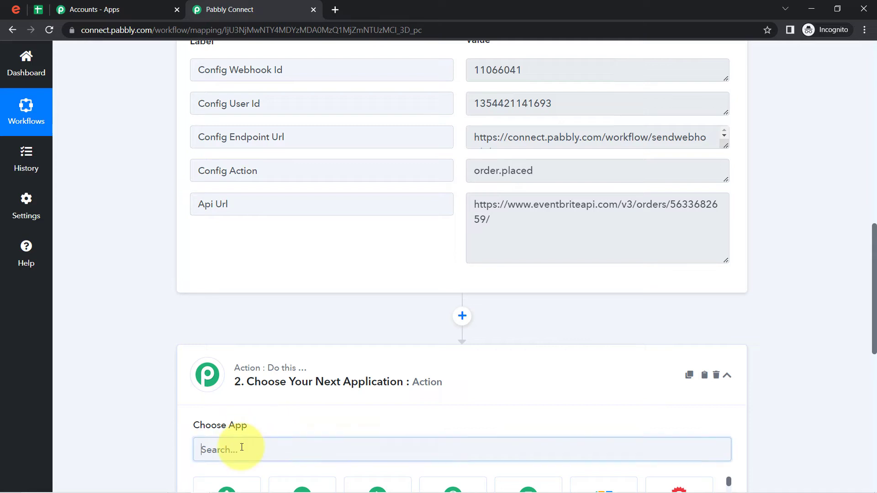
{"action": "type", "text": "even"}
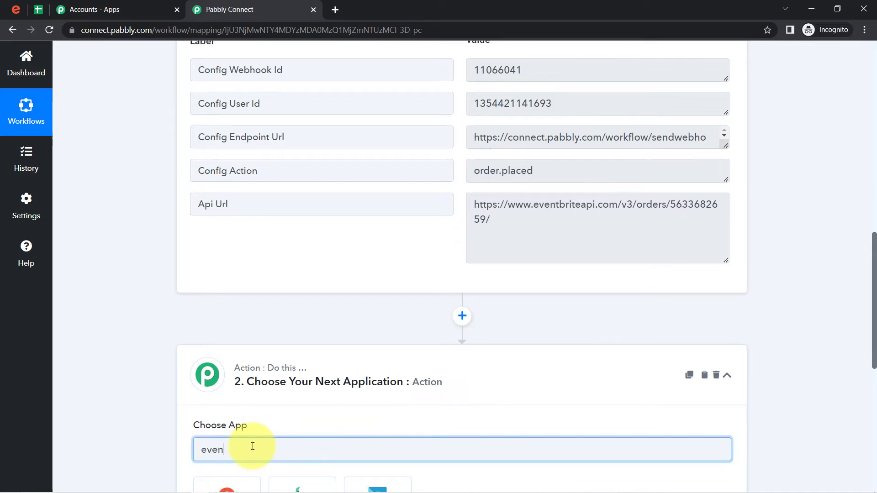
{"action": "scroll", "coordinate": [259, 332], "scroll_direction": "down", "scroll_amount": 5}
{"action": "left_click", "coordinate": [228, 263]}
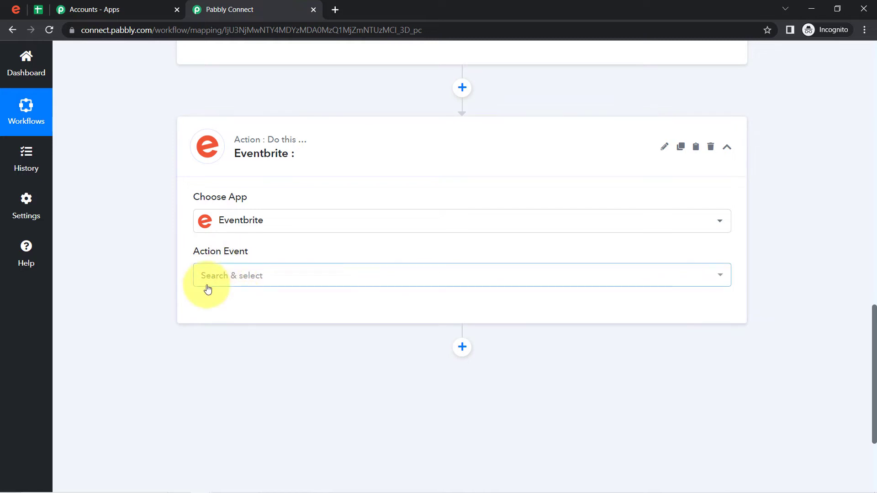
Set the action event to Get Attendee by Order Id and connect it with the existing Eventbrite #4 connection
{"action": "left_click", "coordinate": [207, 285]}
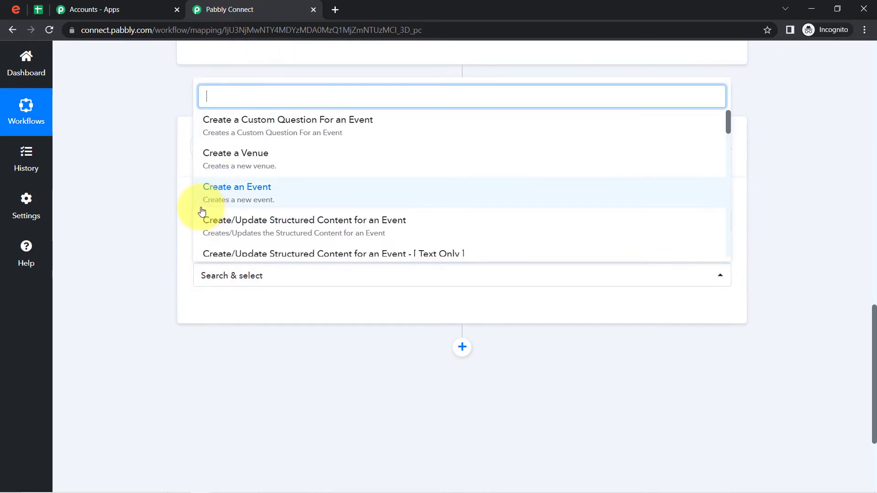
{"action": "type", "text": "get"}
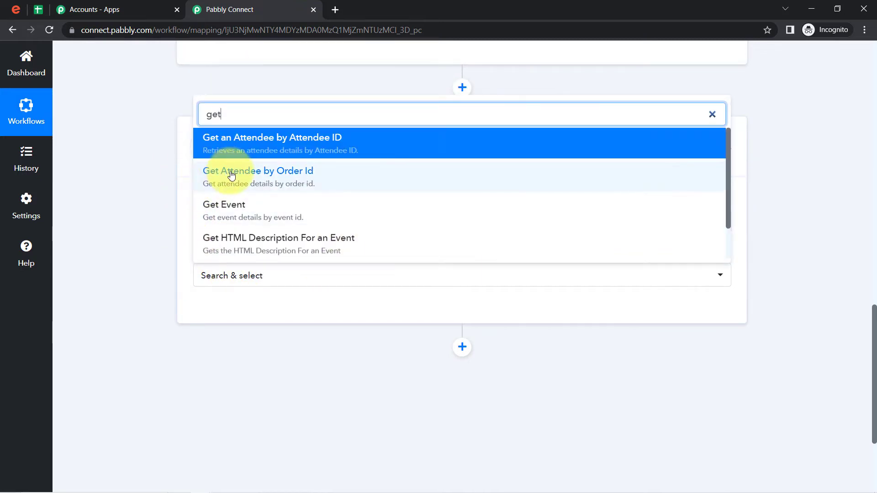
{"action": "left_click", "coordinate": [270, 181]}
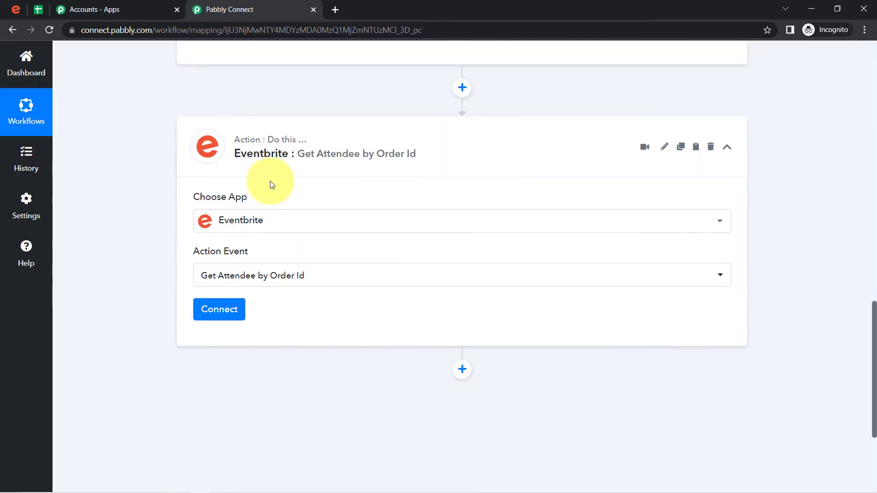
{"action": "left_click", "coordinate": [217, 308]}
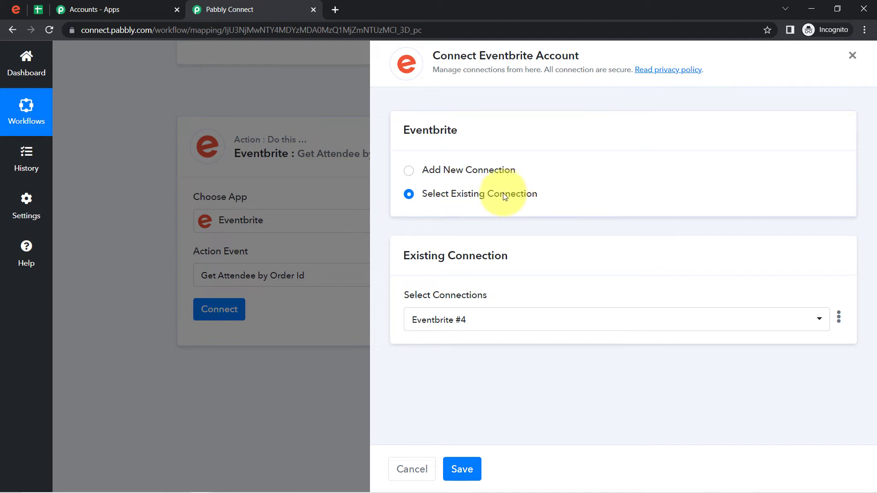
{"action": "left_click", "coordinate": [457, 469]}
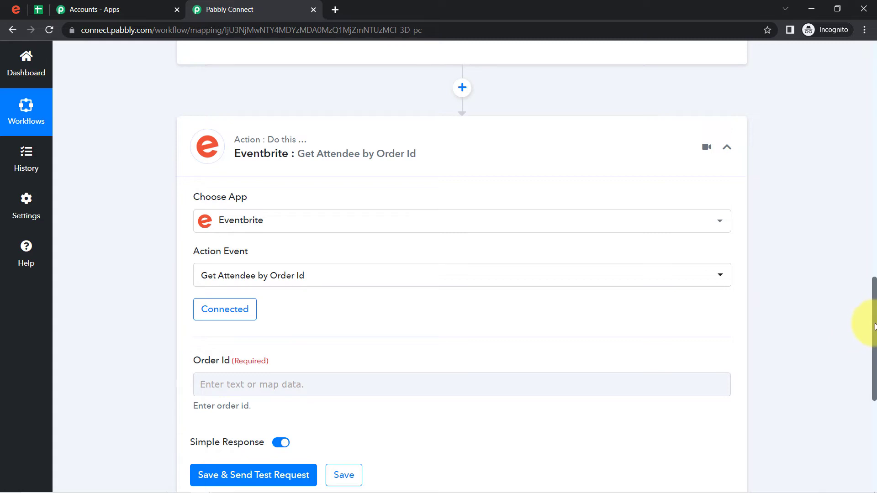
Map the Api Url from the Eventbrite: New Order response into the required Order Id field
{"action": "left_click_drag", "start_coordinate": [875, 326], "coordinate": [869, 382]}
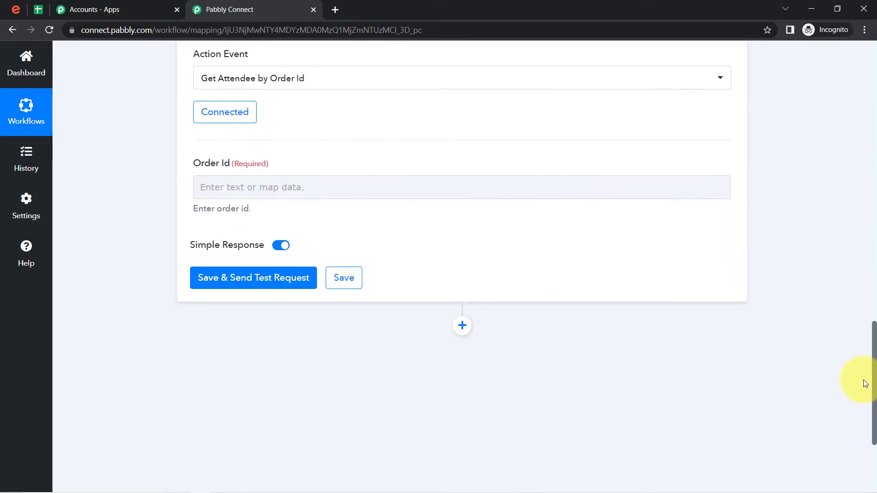
{"action": "left_click", "coordinate": [318, 179]}
{"action": "left_click", "coordinate": [304, 179]}
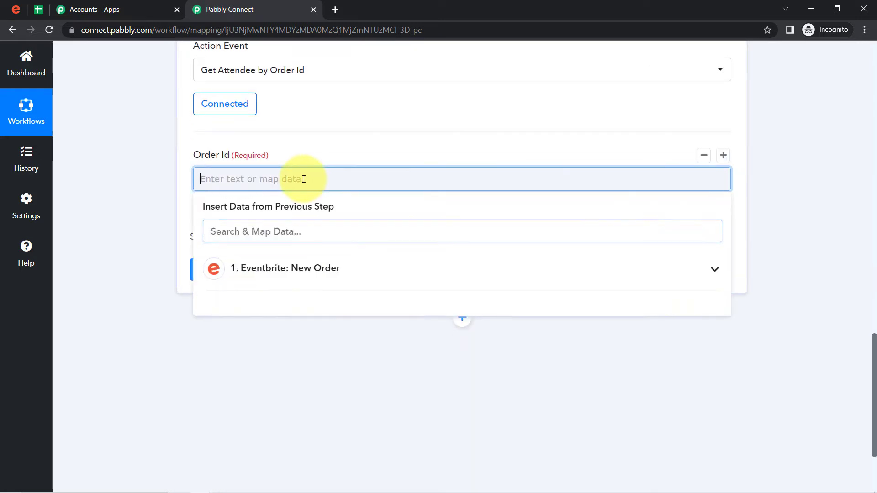
{"action": "left_click", "coordinate": [258, 268]}
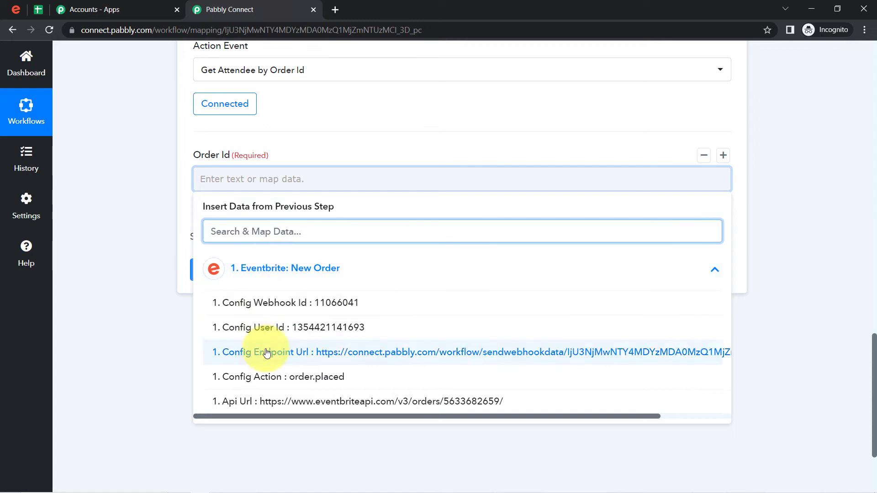
{"action": "left_click", "coordinate": [464, 401]}
{"action": "left_click", "coordinate": [142, 230]}
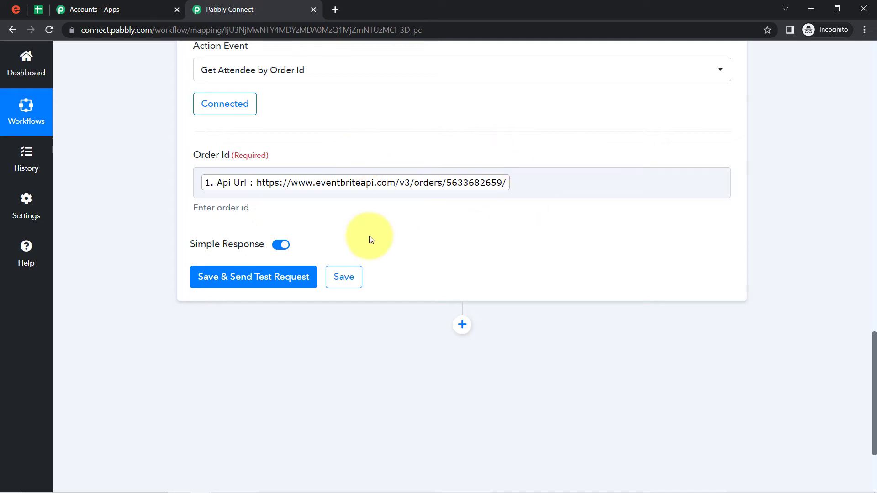
{"action": "left_click_drag", "start_coordinate": [247, 162], "coordinate": [211, 158]}
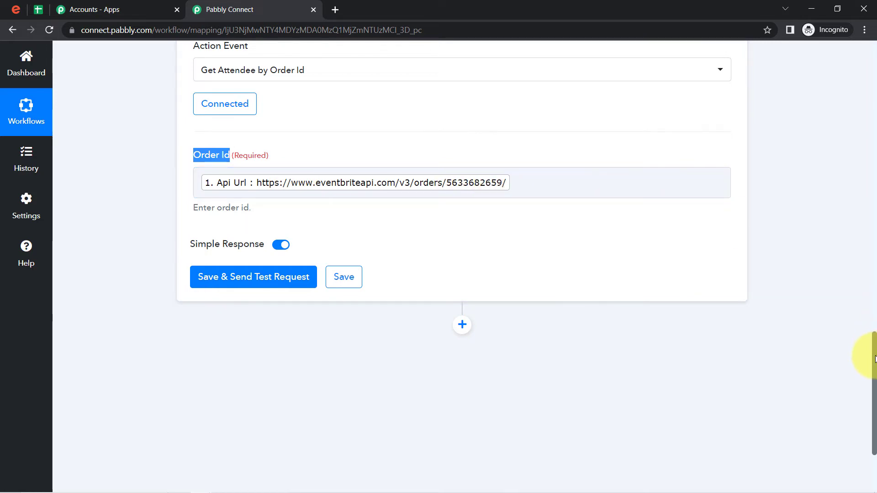
Add an action step between the New Order trigger and the Get Attendee action, using Text Formatter by Pabbly
{"action": "left_click_drag", "start_coordinate": [874, 359], "coordinate": [874, 356]}
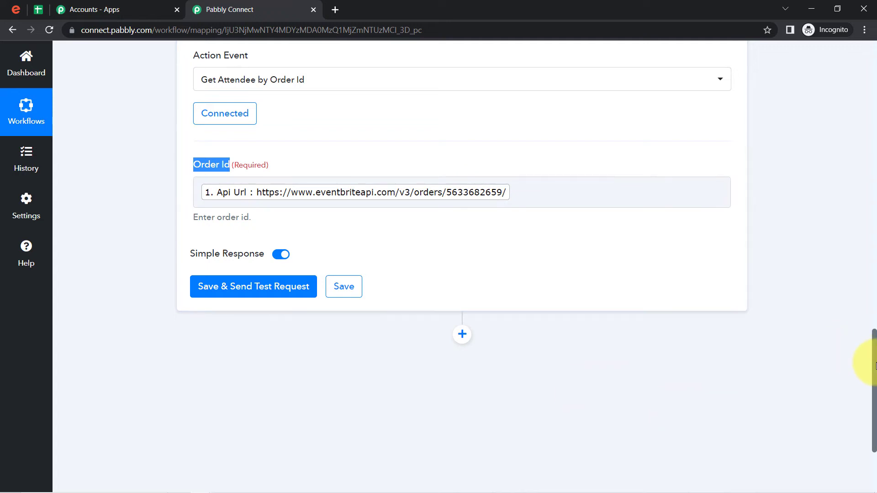
{"action": "left_click_drag", "start_coordinate": [875, 366], "coordinate": [832, 274]}
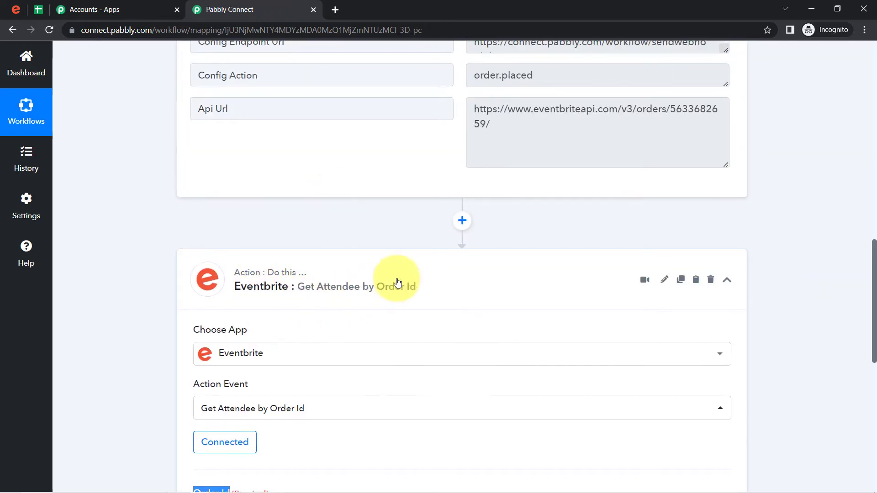
{"action": "left_click", "coordinate": [462, 221]}
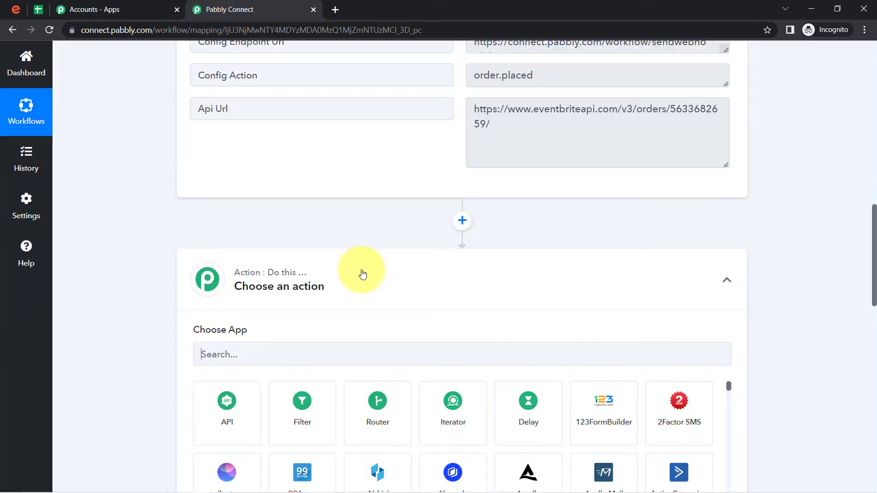
{"action": "left_click", "coordinate": [252, 352]}
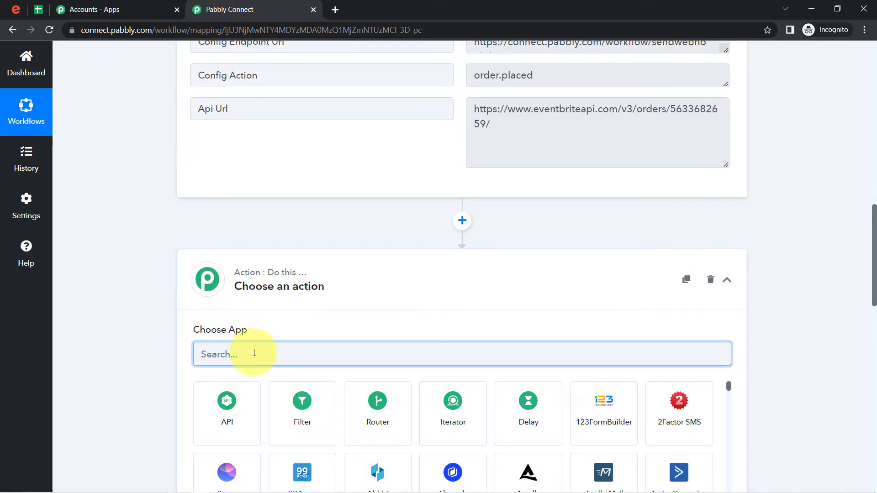
{"action": "type", "text": "rext"}
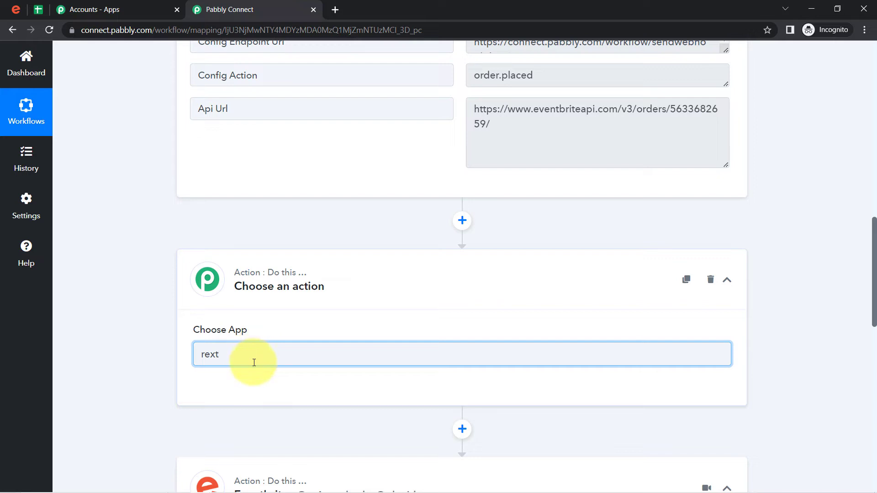
{"action": "type", "text": "ext"}
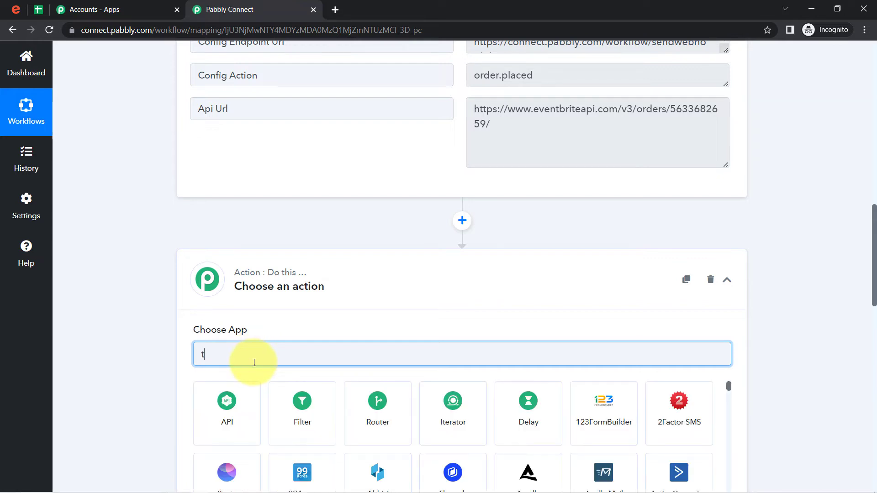
{"action": "left_click", "coordinate": [298, 413]}
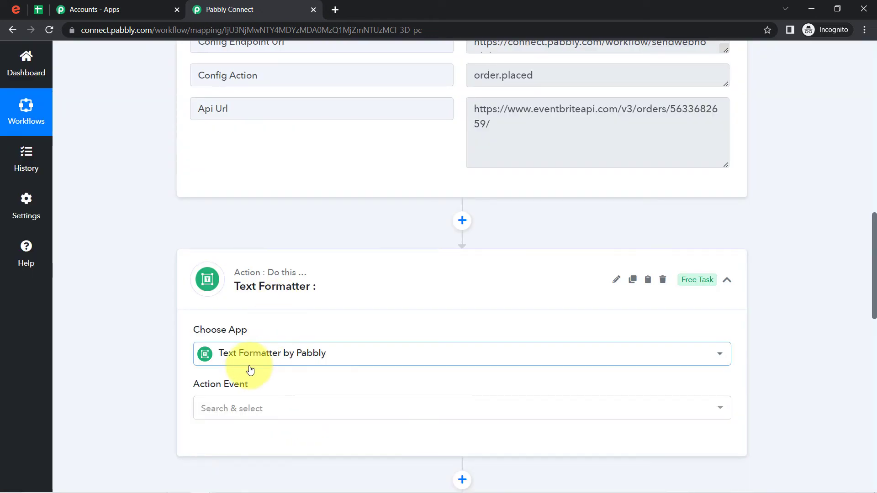
Set the Text Formatter's action event to Text Parser and connect it
{"action": "left_click", "coordinate": [231, 411]}
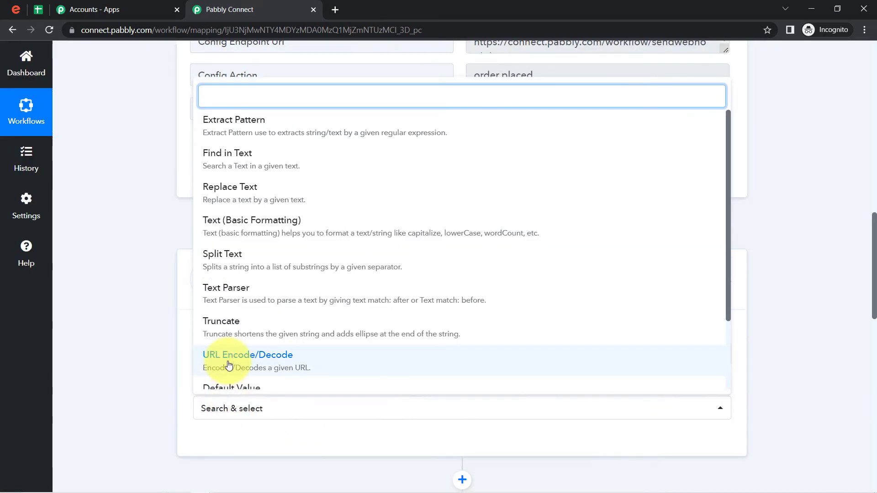
{"action": "left_click", "coordinate": [242, 297]}
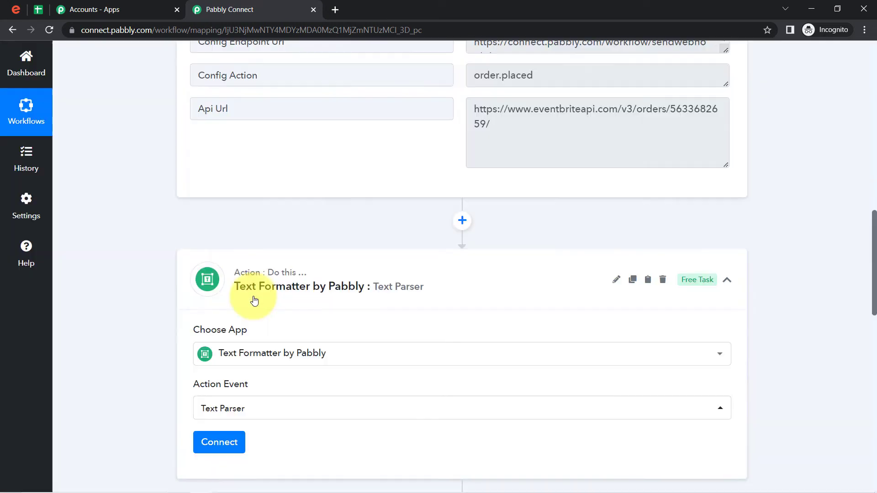
{"action": "scroll", "coordinate": [873, 310], "scroll_direction": "down", "scroll_amount": 3}
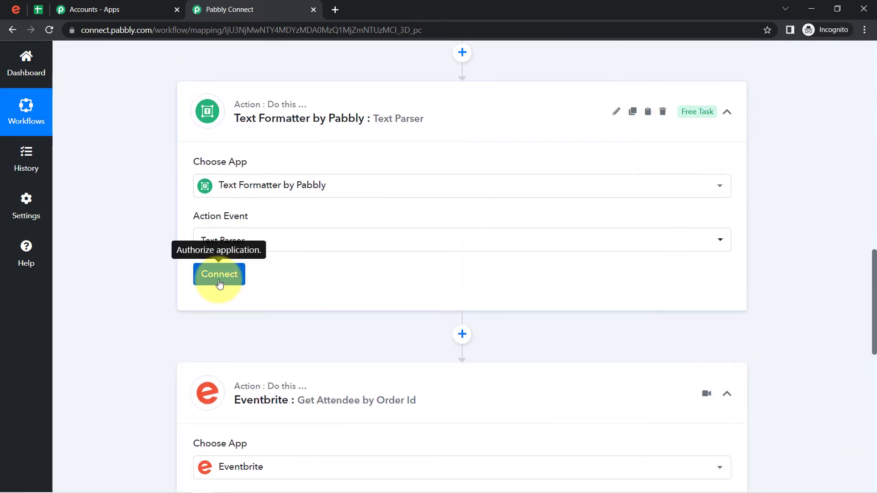
{"action": "left_click", "coordinate": [220, 283]}
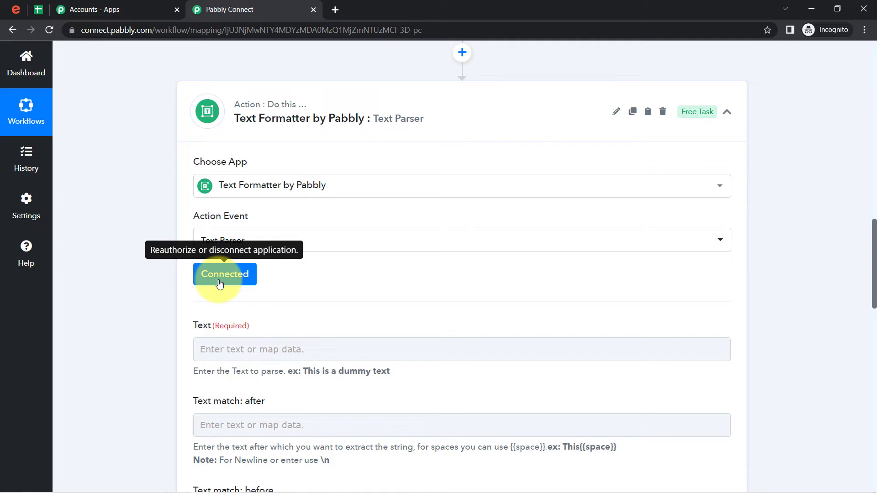
Map the Api Url from the Eventbrite: New Order response into the Text Parser's required Text field
{"action": "left_click_drag", "start_coordinate": [874, 255], "coordinate": [875, 291]}
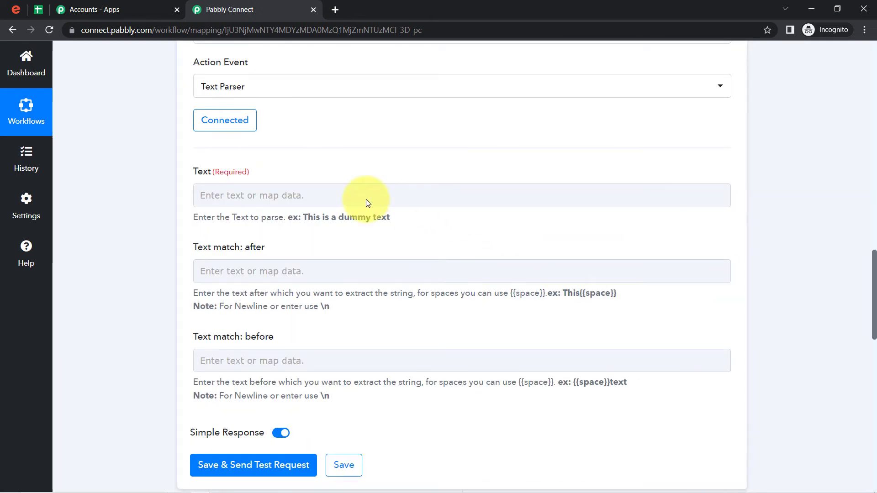
{"action": "left_click", "coordinate": [263, 203]}
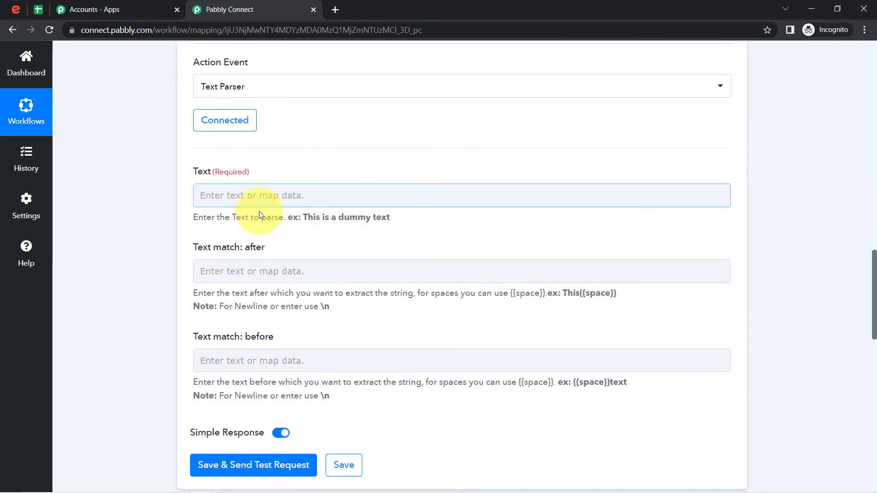
{"action": "left_click", "coordinate": [215, 195]}
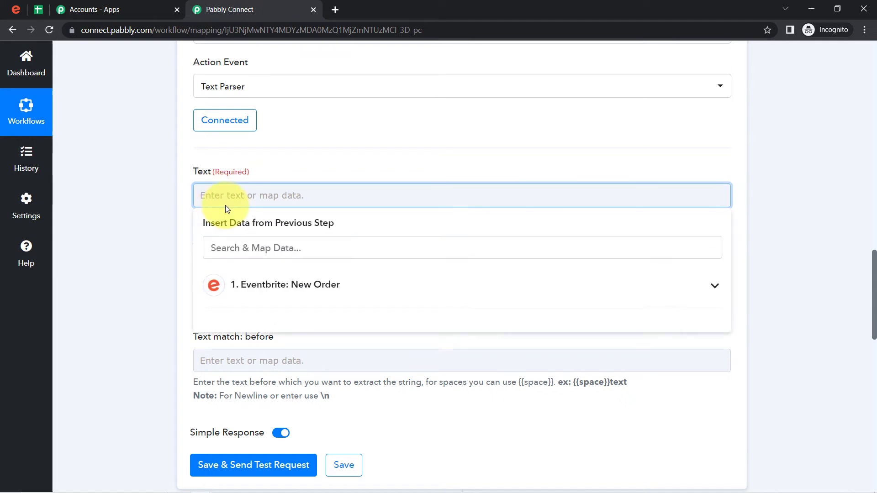
{"action": "left_click", "coordinate": [269, 284]}
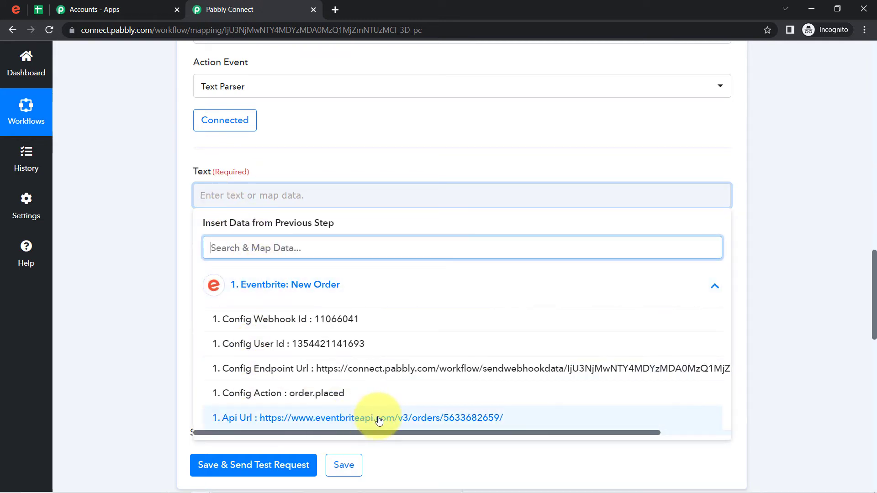
{"action": "left_click", "coordinate": [379, 418]}
{"action": "left_click", "coordinate": [133, 244]}
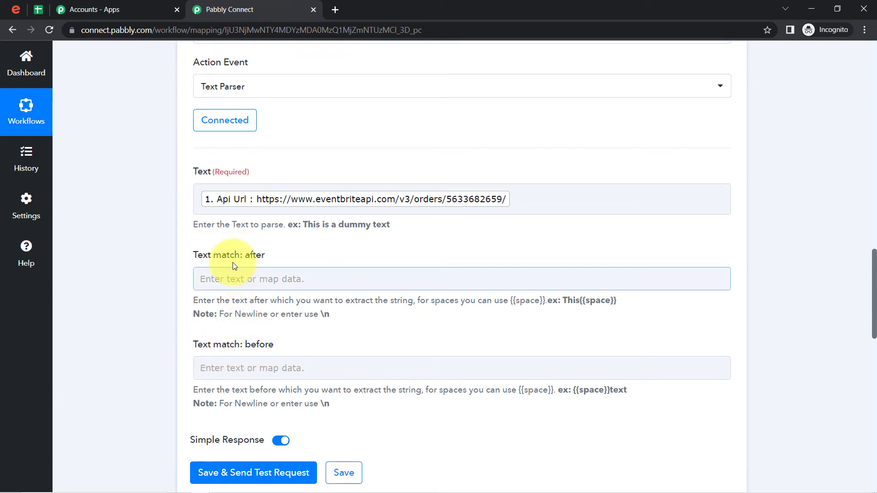
{"action": "left_click", "coordinate": [451, 206]}
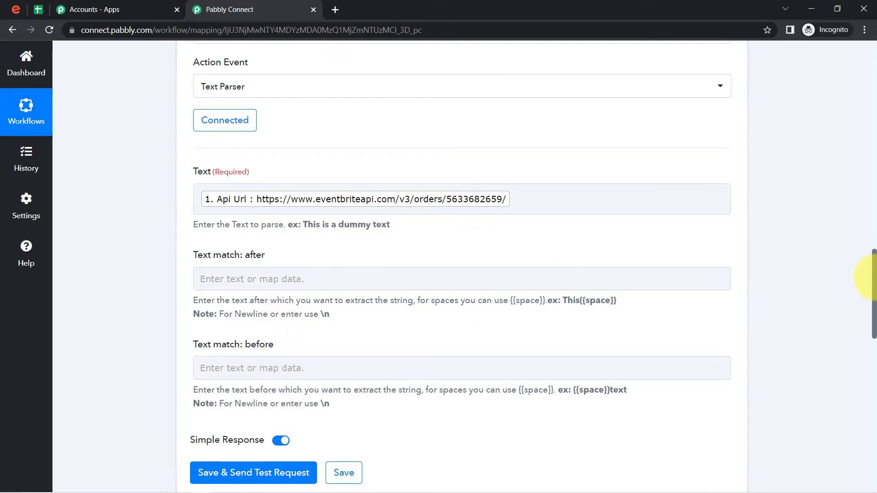
{"action": "left_click_drag", "start_coordinate": [874, 267], "coordinate": [871, 207]}
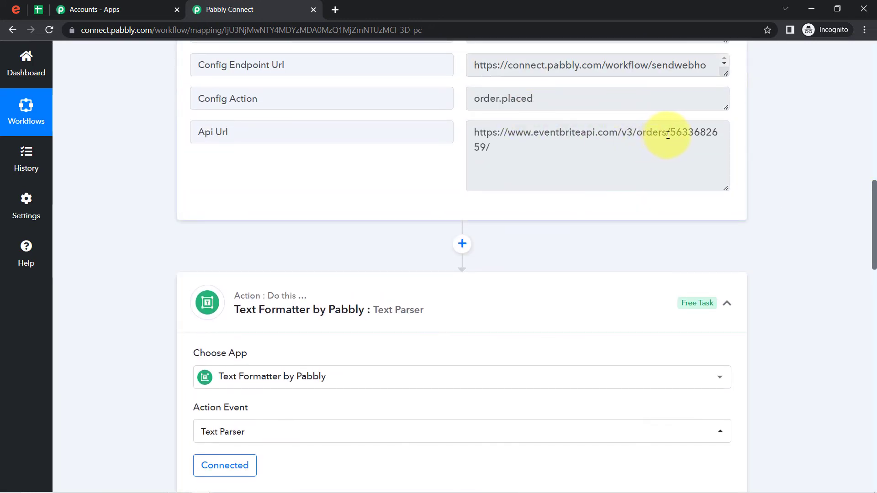
{"action": "left_click_drag", "start_coordinate": [668, 136], "coordinate": [440, 133]}
{"action": "key", "text": "ctrl+c"}
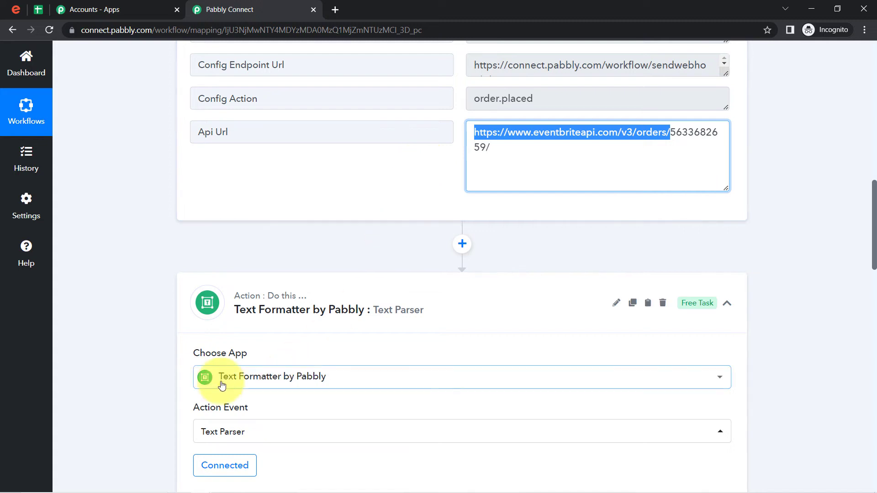
{"action": "left_click", "coordinate": [86, 352]}
{"action": "scroll", "coordinate": [141, 317], "scroll_direction": "down", "scroll_amount": 2}
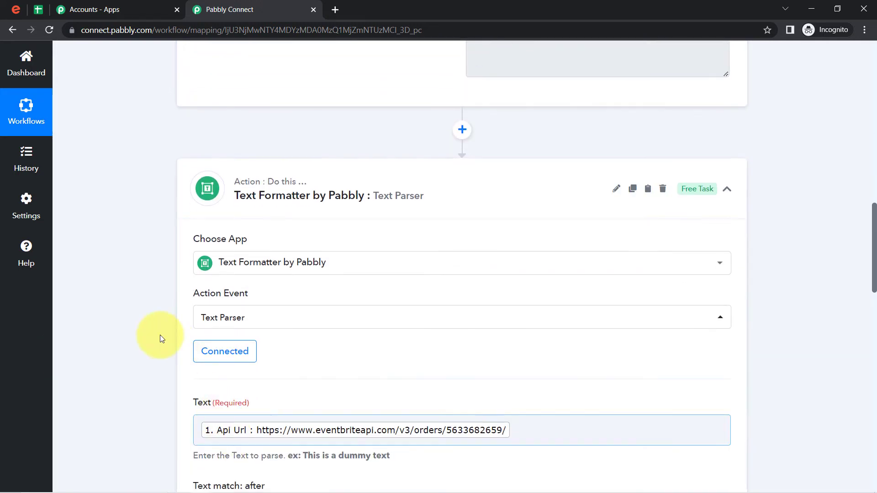
{"action": "scroll", "coordinate": [161, 337], "scroll_direction": "down", "scroll_amount": 3}
{"action": "left_click", "coordinate": [257, 338]}
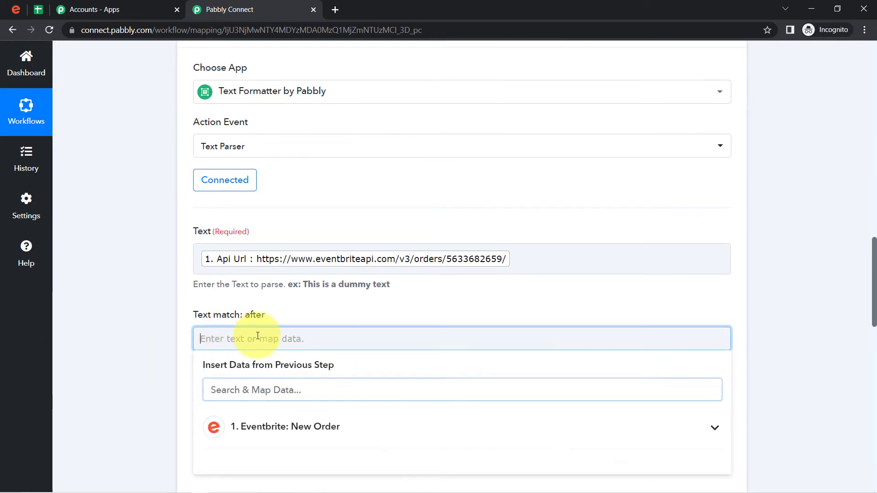
{"action": "key", "text": "ctrl+v"}
{"action": "left_click_drag", "start_coordinate": [873, 313], "coordinate": [872, 247]}
{"action": "left_click_drag", "start_coordinate": [870, 215], "coordinate": [870, 295]}
Set the Text Parser's "Text match: before" value to / and save it with a test request
{"action": "left_click", "coordinate": [313, 267]}
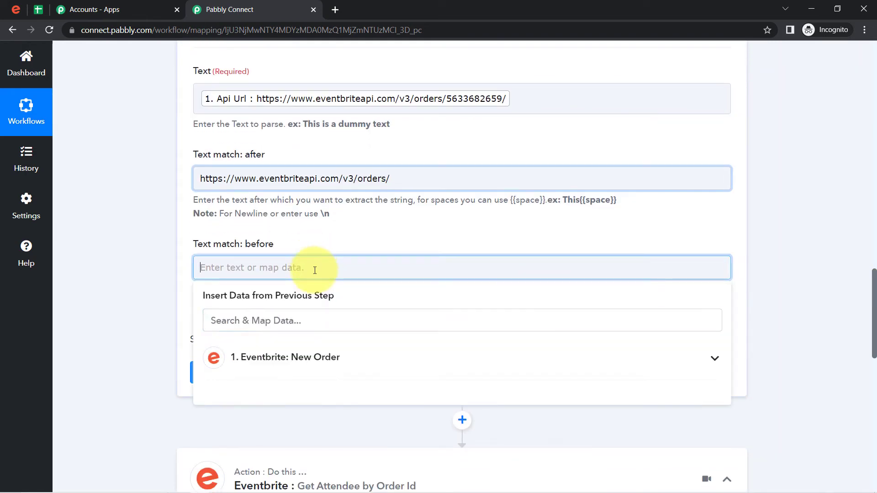
{"action": "type", "text": "/"}
{"action": "left_click", "coordinate": [142, 349]}
{"action": "left_click", "coordinate": [235, 370]}
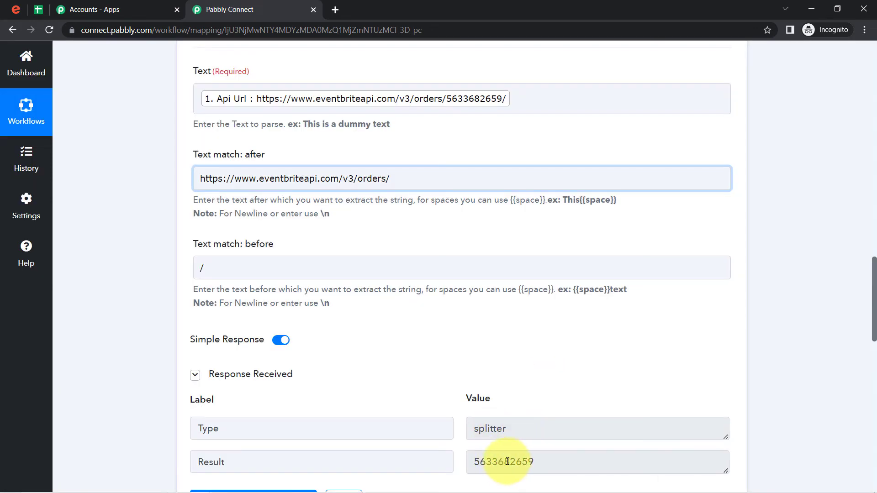
{"action": "double_click", "coordinate": [507, 462]}
Replace the mapped Api Url in the Get Attendee action's Order Id with the placeholder 1 and save the action
{"action": "left_click_drag", "start_coordinate": [873, 321], "coordinate": [873, 440]}
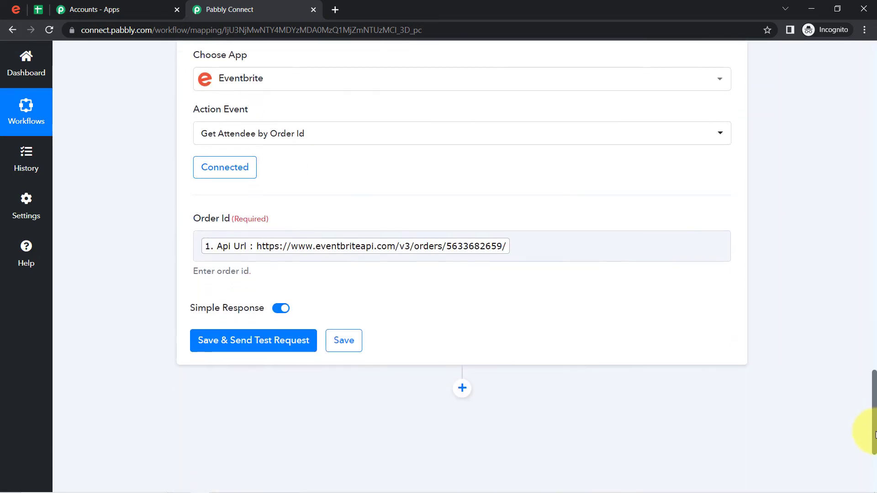
{"action": "left_click", "coordinate": [527, 251]}
{"action": "key", "text": "BackSpace"}
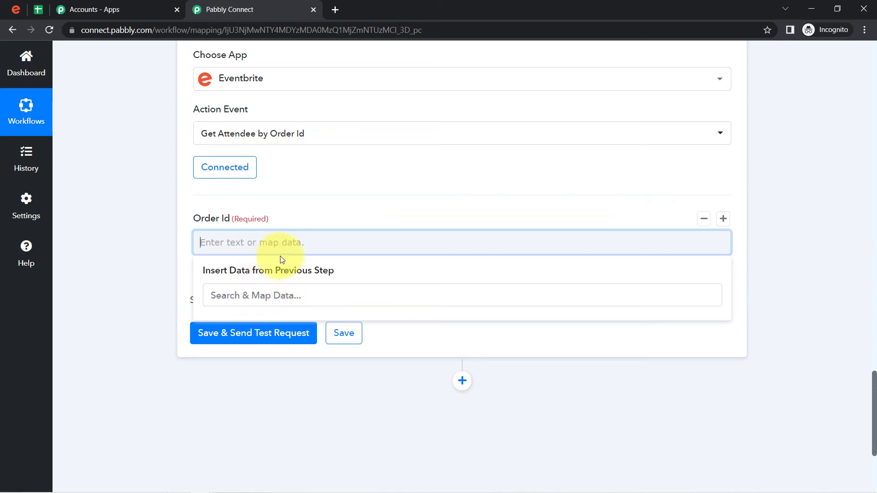
{"action": "left_click", "coordinate": [153, 306]}
{"action": "left_click", "coordinate": [226, 235]}
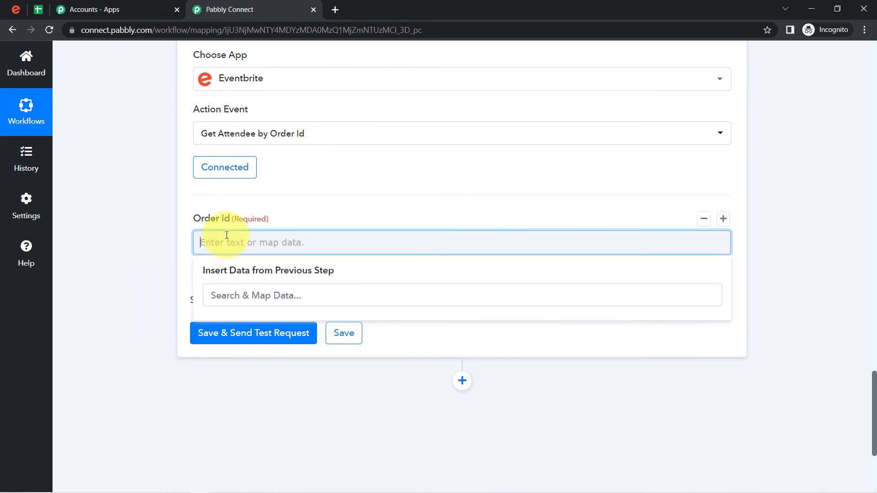
{"action": "type", "text": "1"}
{"action": "left_click", "coordinate": [169, 285]}
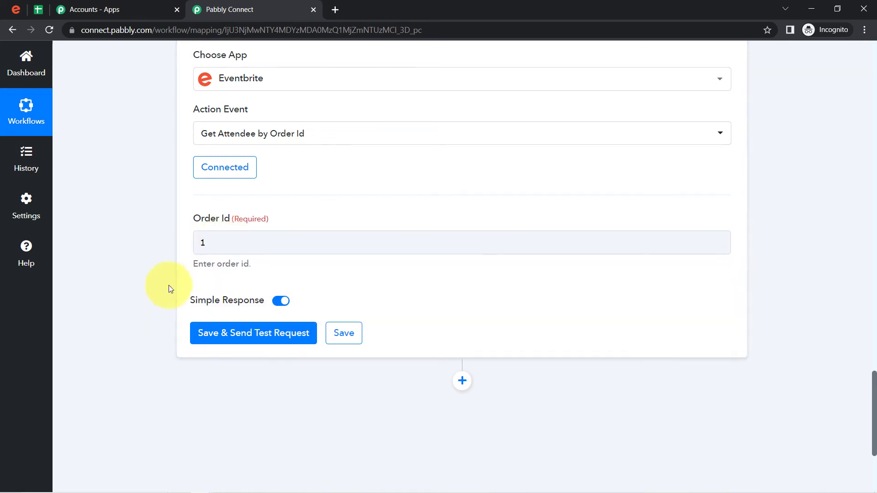
{"action": "left_click", "coordinate": [343, 337]}
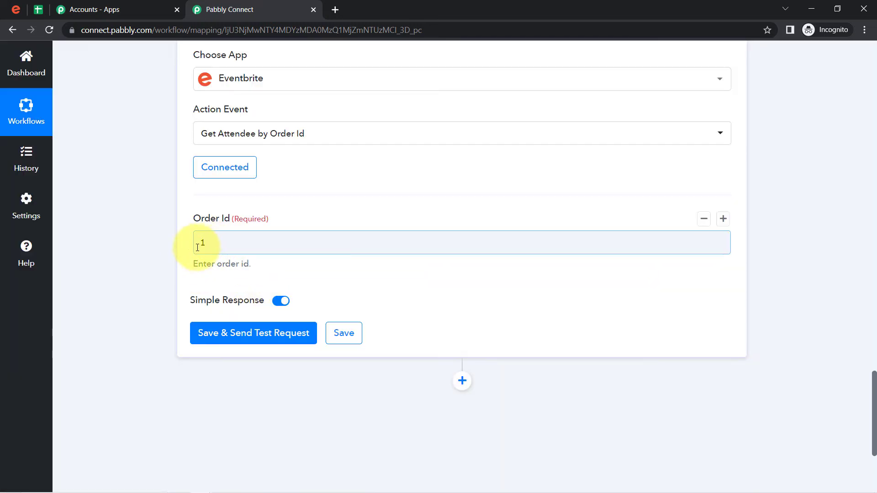
Replace the Order Id placeholder with the Text Parser's Result and send a test request for the Get Attendee action
{"action": "left_click", "coordinate": [204, 243]}
{"action": "left_click_drag", "start_coordinate": [211, 243], "coordinate": [183, 249]}
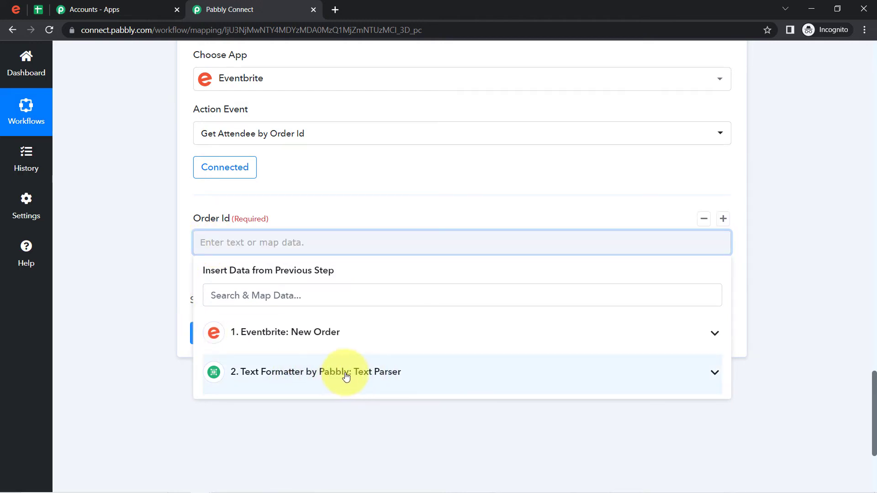
{"action": "left_click", "coordinate": [364, 375]}
{"action": "left_click", "coordinate": [269, 430]}
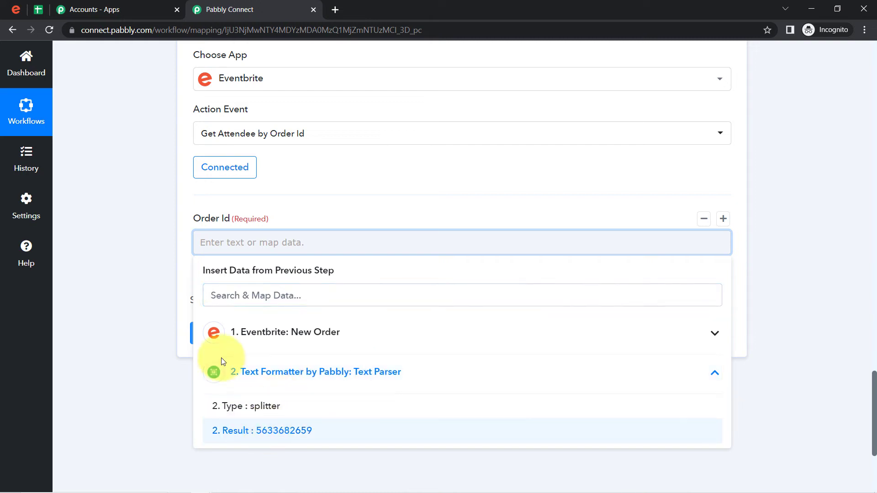
{"action": "left_click", "coordinate": [130, 273]}
{"action": "left_click", "coordinate": [215, 342]}
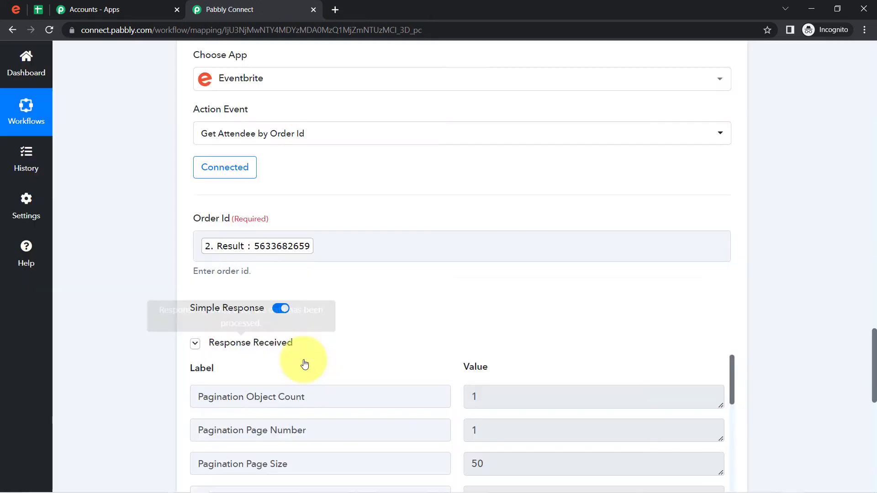
Examine the attendee's profile name, email, ticket and order fields in the Get Attendee by Order Id response
{"action": "left_click_drag", "start_coordinate": [874, 338], "coordinate": [874, 383]}
{"action": "left_click_drag", "start_coordinate": [734, 109], "coordinate": [729, 292]}
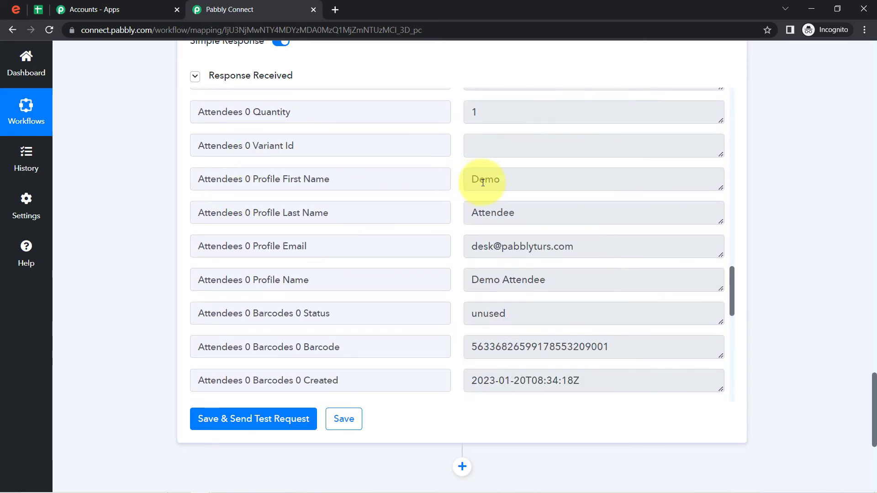
{"action": "left_click_drag", "start_coordinate": [494, 179], "coordinate": [478, 179]}
{"action": "double_click", "coordinate": [482, 212]}
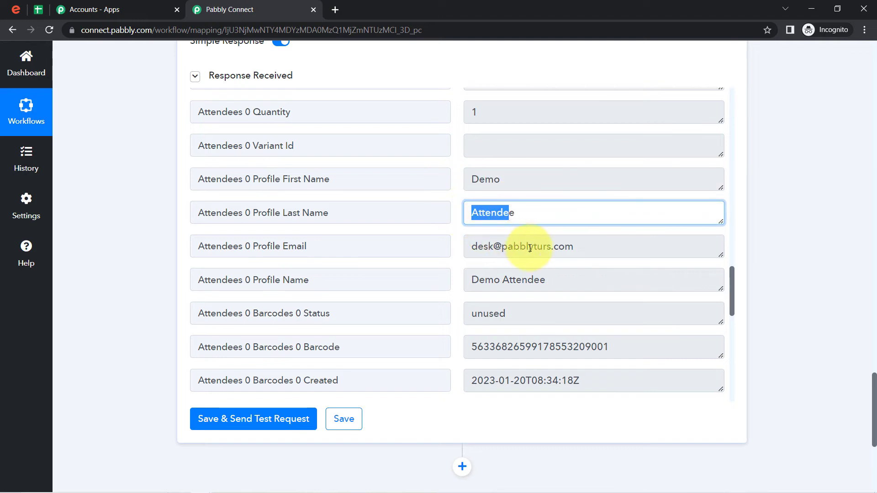
{"action": "left_click_drag", "start_coordinate": [533, 247], "coordinate": [457, 261]}
{"action": "left_click_drag", "start_coordinate": [528, 279], "coordinate": [475, 292]}
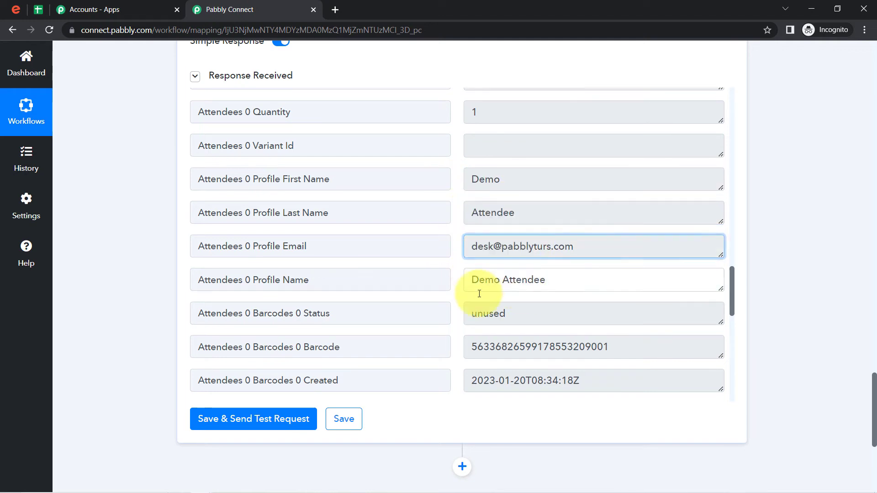
{"action": "left_click", "coordinate": [736, 312]}
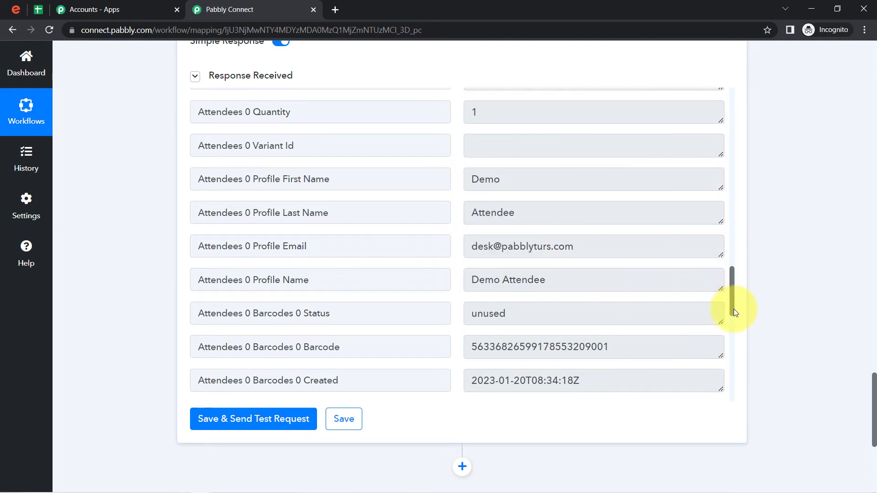
{"action": "left_click_drag", "start_coordinate": [736, 297], "coordinate": [736, 381]}
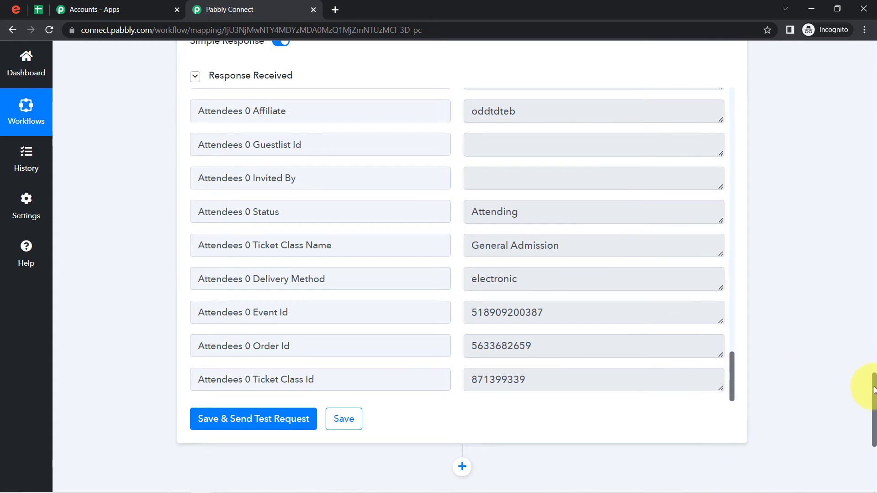
Add a Google Sheets action step after the Get Attendee action, with Add New Row as its action event
{"action": "left_click_drag", "start_coordinate": [874, 395], "coordinate": [875, 450]}
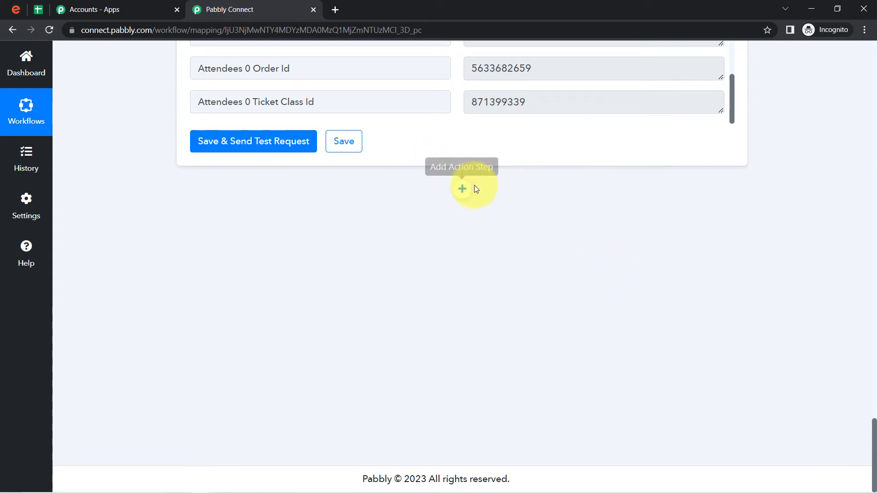
{"action": "left_click", "coordinate": [462, 188]}
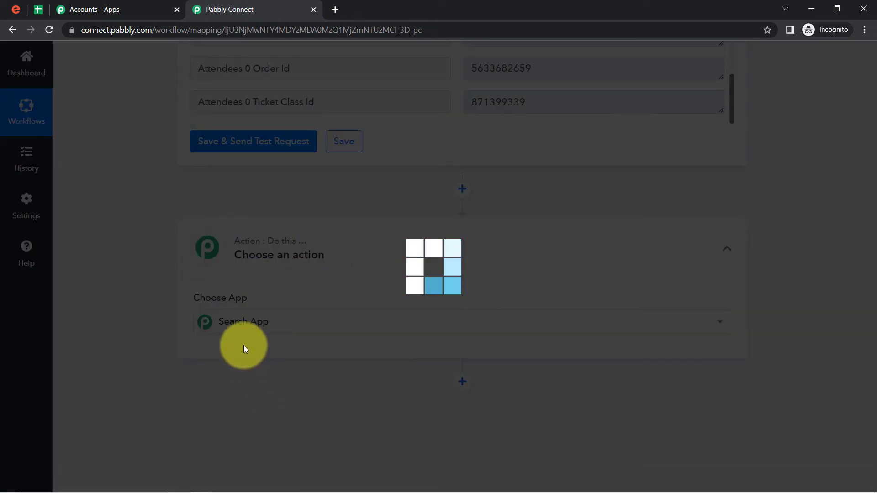
{"action": "left_click", "coordinate": [233, 327]}
{"action": "type", "text": "goog"}
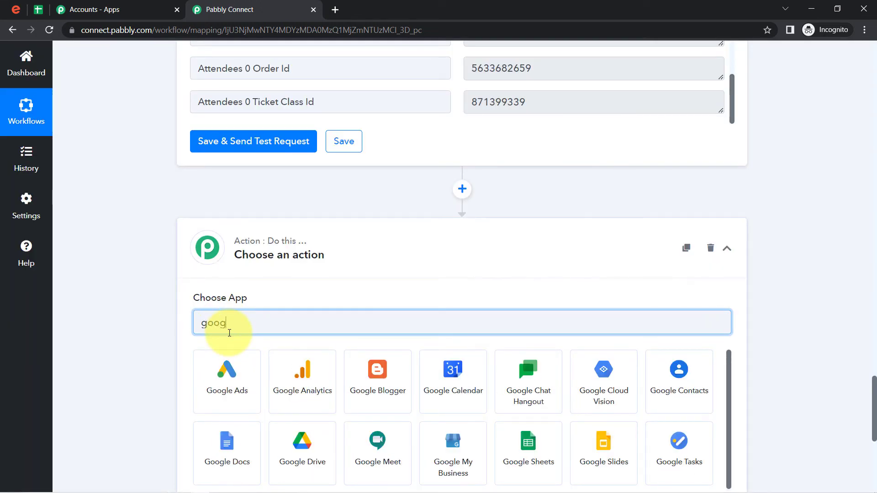
{"action": "type", "text": "le shee"}
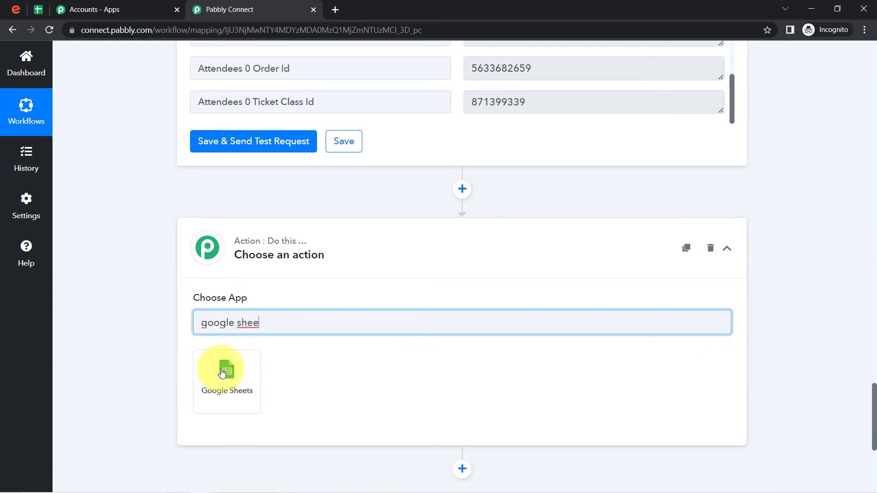
{"action": "left_click", "coordinate": [244, 355]}
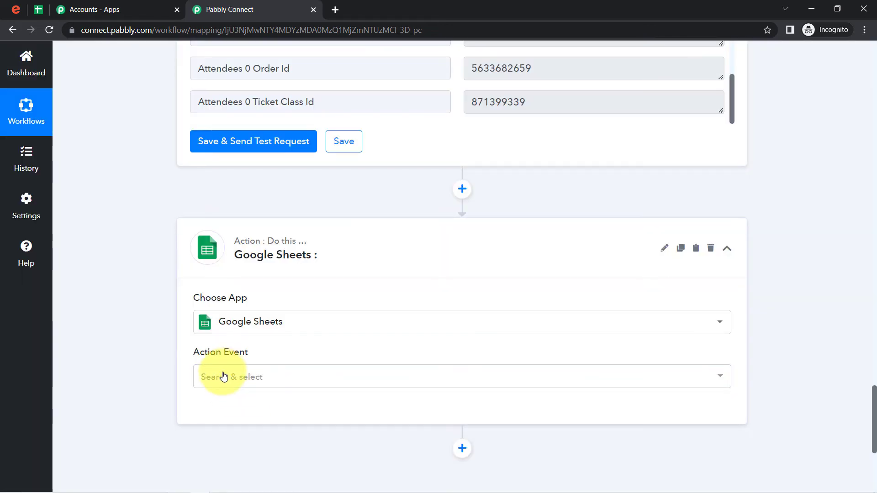
{"action": "left_click", "coordinate": [225, 377]}
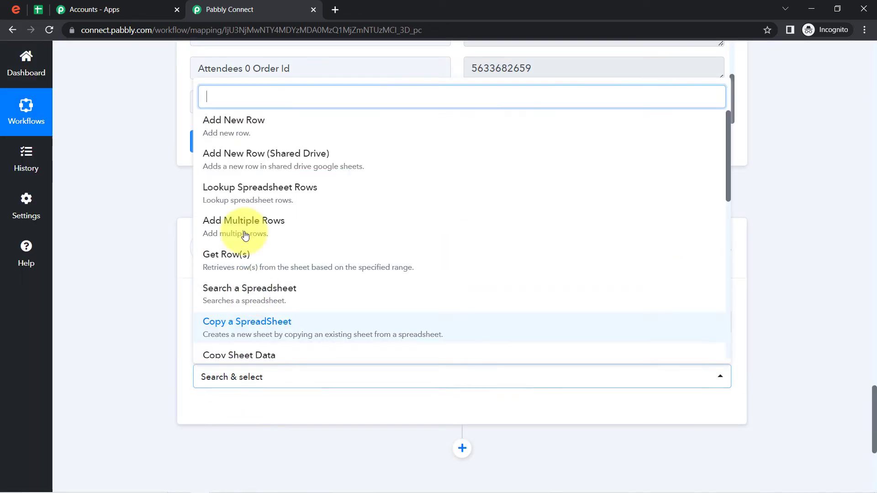
{"action": "left_click", "coordinate": [239, 127]}
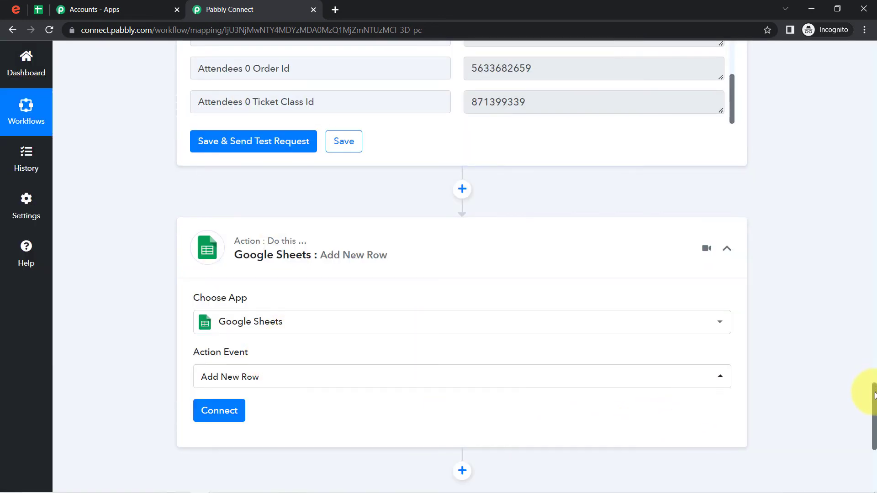
Connect the Google Sheets action through the existing connection Google Sheets #1 and save the connection
{"action": "left_click_drag", "start_coordinate": [874, 395], "coordinate": [875, 413]}
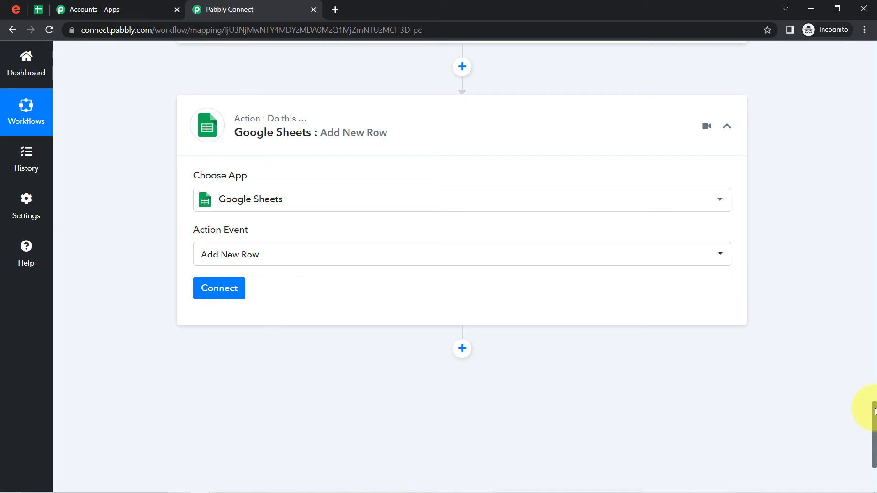
{"action": "left_click", "coordinate": [219, 288]}
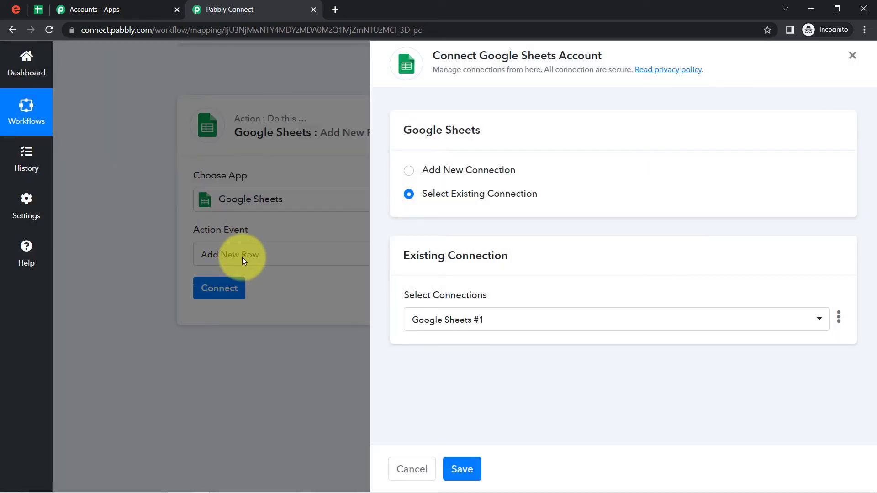
{"action": "left_click", "coordinate": [461, 169]}
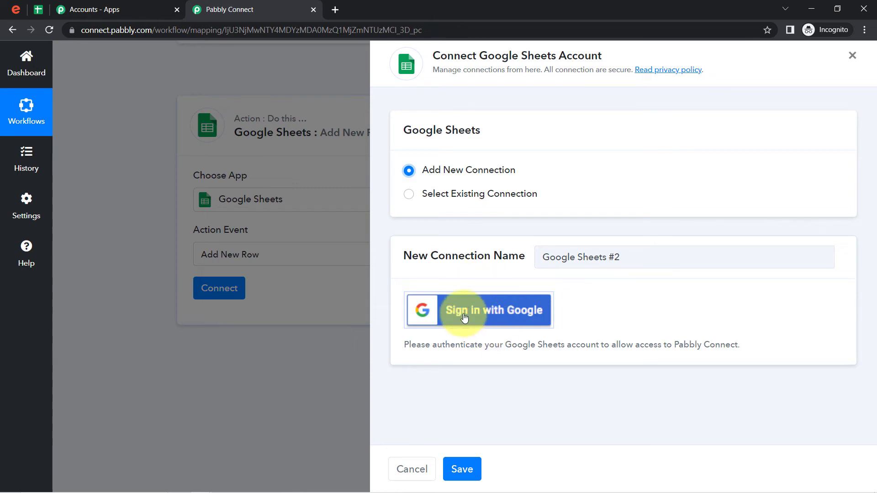
{"action": "left_click", "coordinate": [470, 196]}
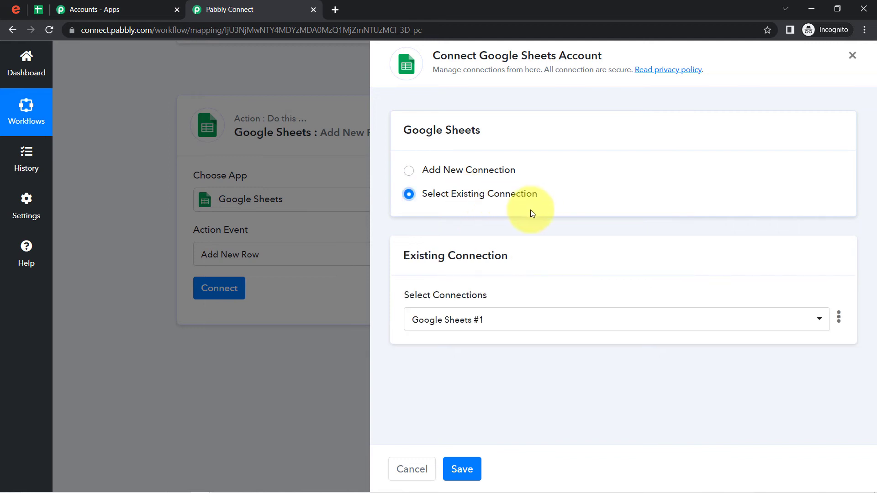
{"action": "left_click", "coordinate": [461, 471]}
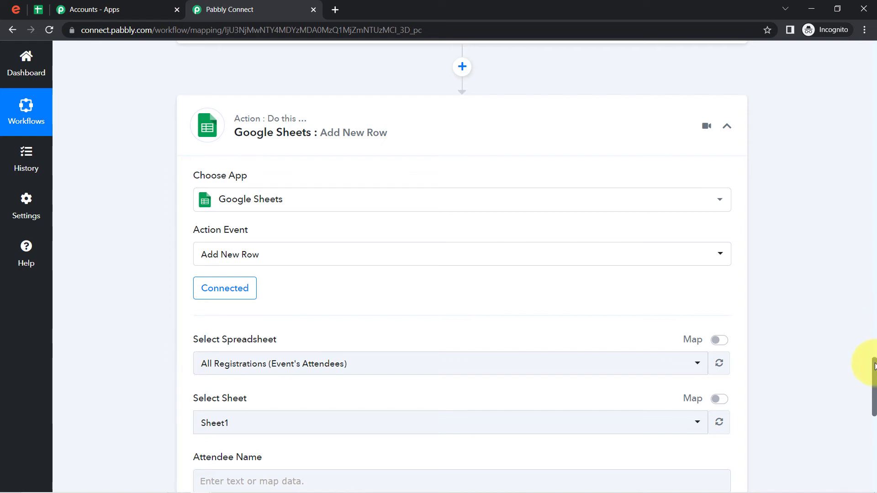
Choose All Registrations (Event's Attendees) as the Google Sheets action's spreadsheet and check its name and sheet tab against the open spreadsheet
{"action": "left_click_drag", "start_coordinate": [875, 372], "coordinate": [875, 391]}
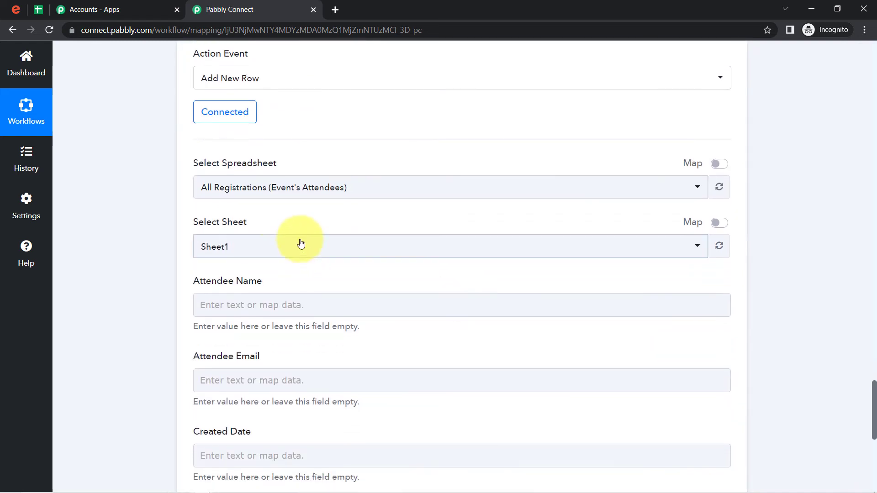
{"action": "left_click_drag", "start_coordinate": [187, 165], "coordinate": [267, 168]}
{"action": "left_click", "coordinate": [252, 167]}
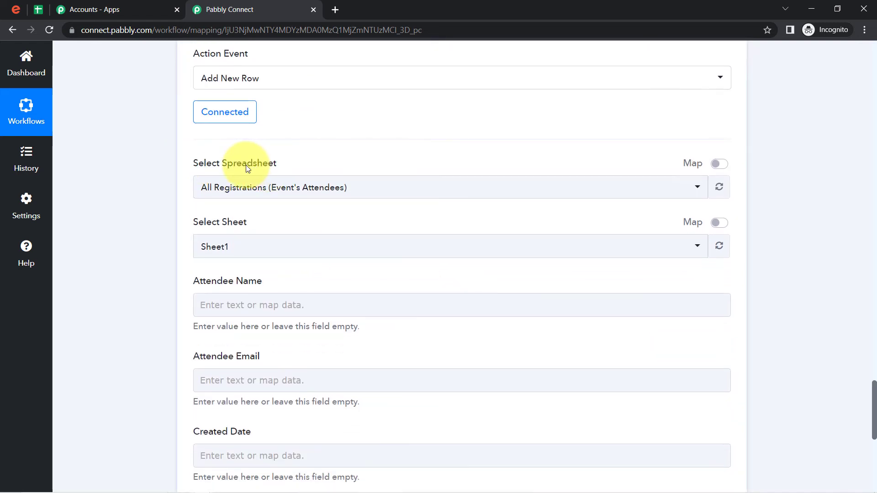
{"action": "left_click", "coordinate": [179, 203]}
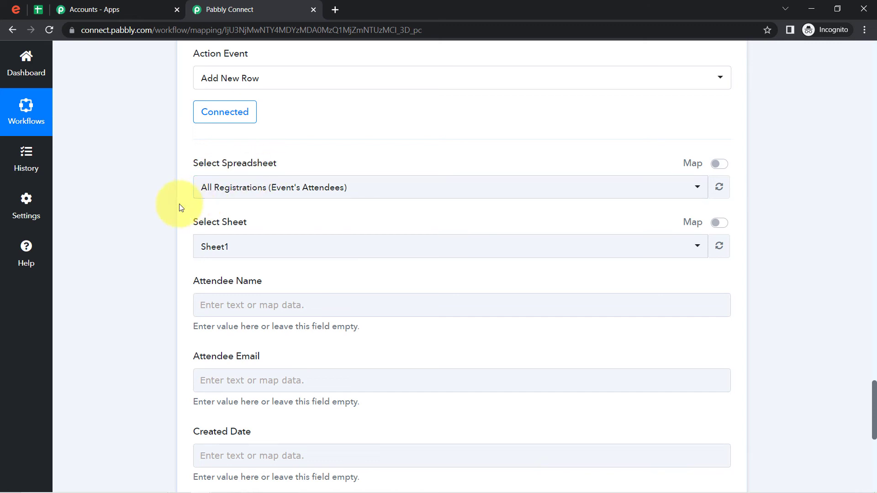
{"action": "left_click", "coordinate": [250, 192]}
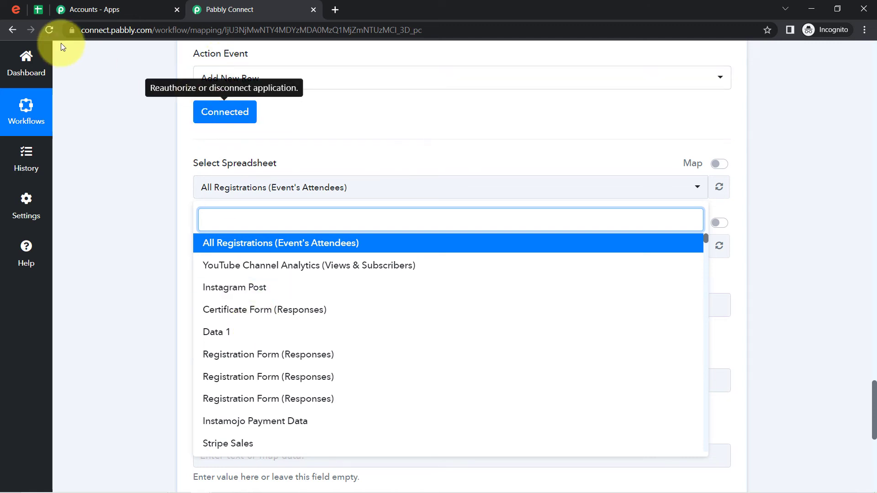
{"action": "left_click", "coordinate": [39, 9]}
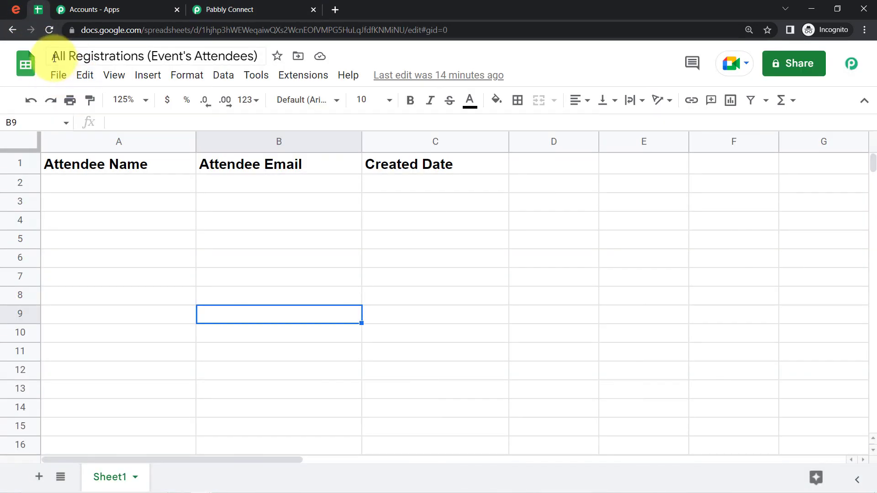
{"action": "left_click_drag", "start_coordinate": [60, 57], "coordinate": [189, 58]}
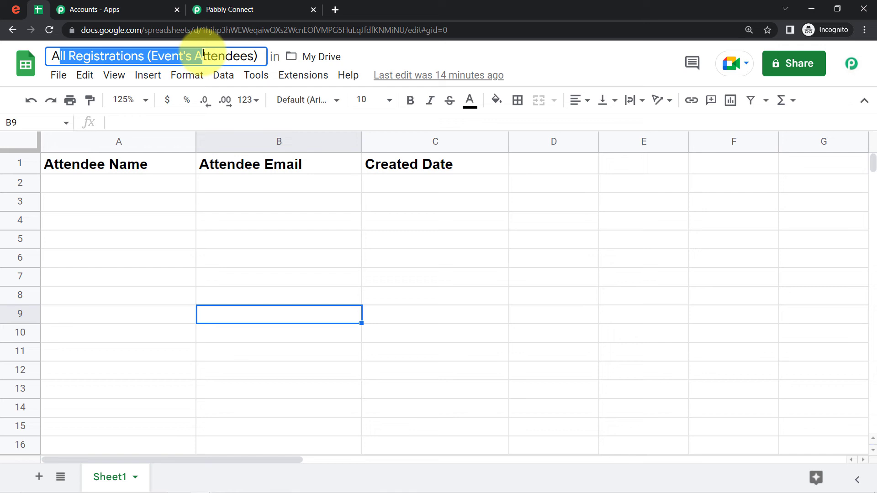
{"action": "left_click", "coordinate": [230, 9]}
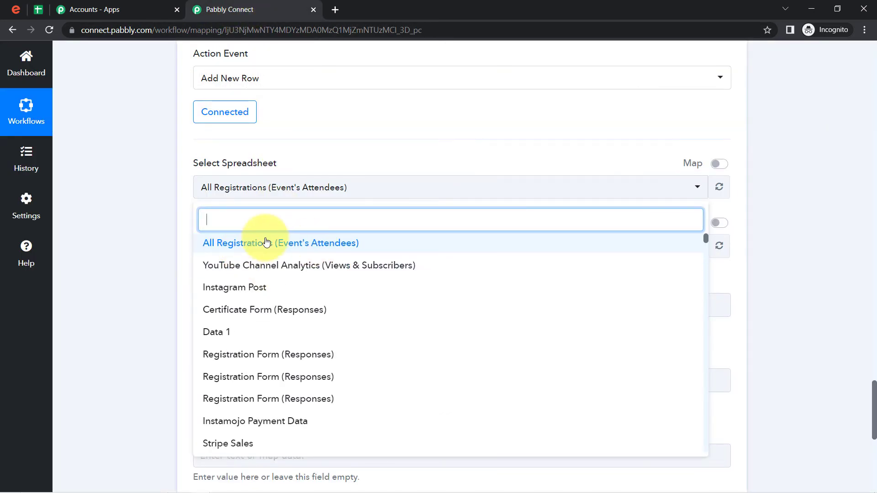
{"action": "left_click", "coordinate": [288, 245]}
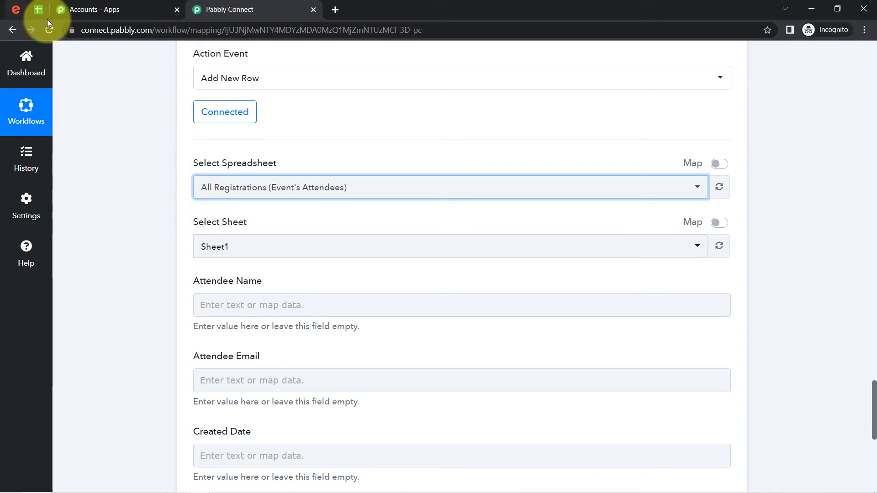
{"action": "left_click", "coordinate": [38, 10]}
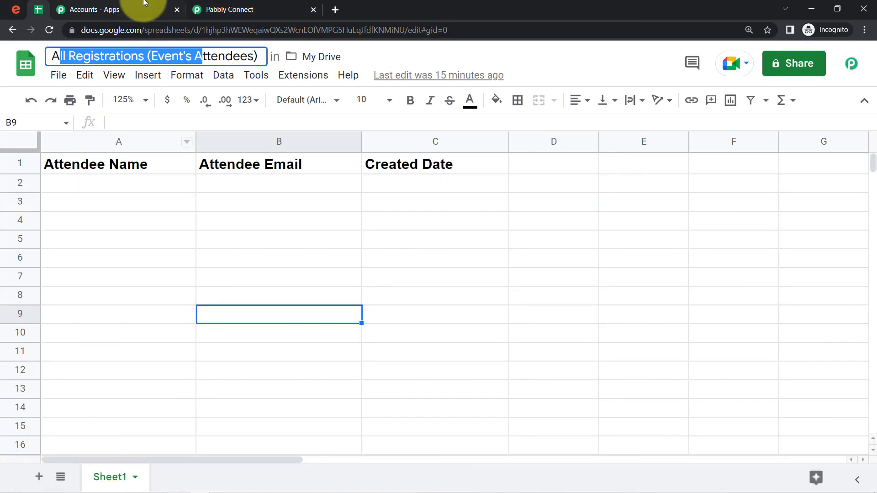
{"action": "left_click", "coordinate": [214, 10]}
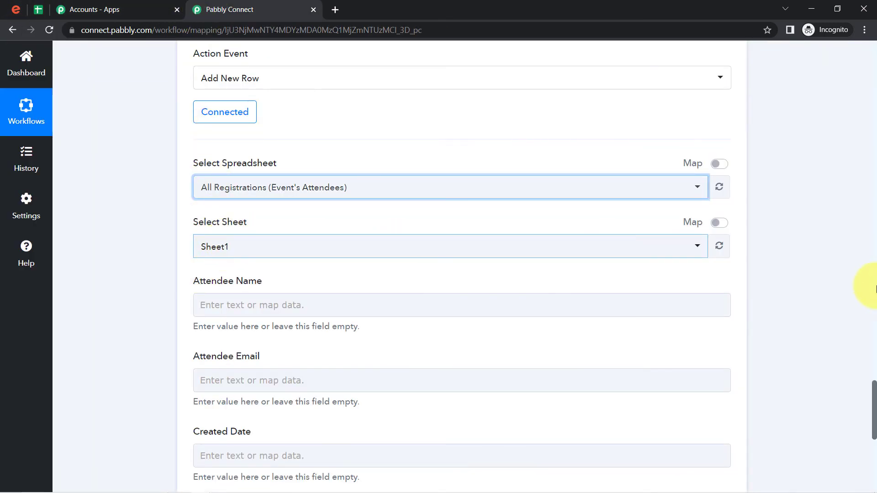
Compare the spreadsheet's Attendee Name, Attendee Email and Created Date columns with the Google Sheets action's mapping fields
{"action": "scroll", "coordinate": [867, 399], "scroll_direction": "down", "scroll_amount": 2}
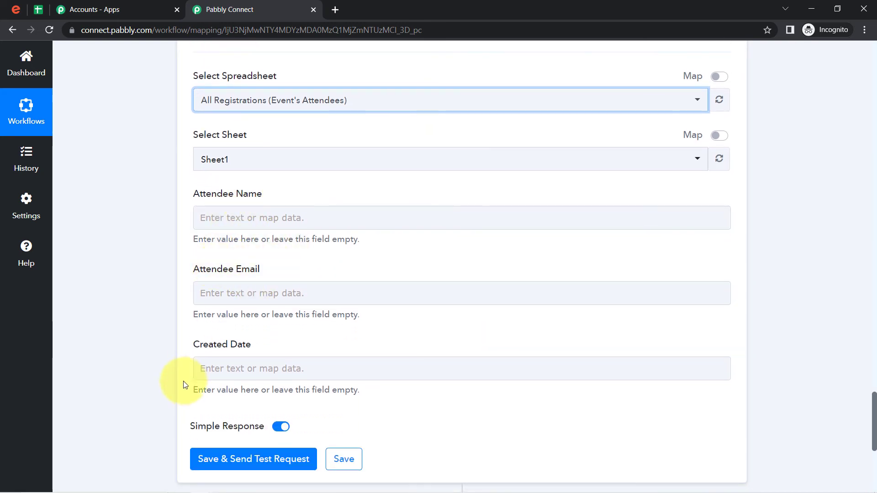
{"action": "left_click", "coordinate": [36, 10]}
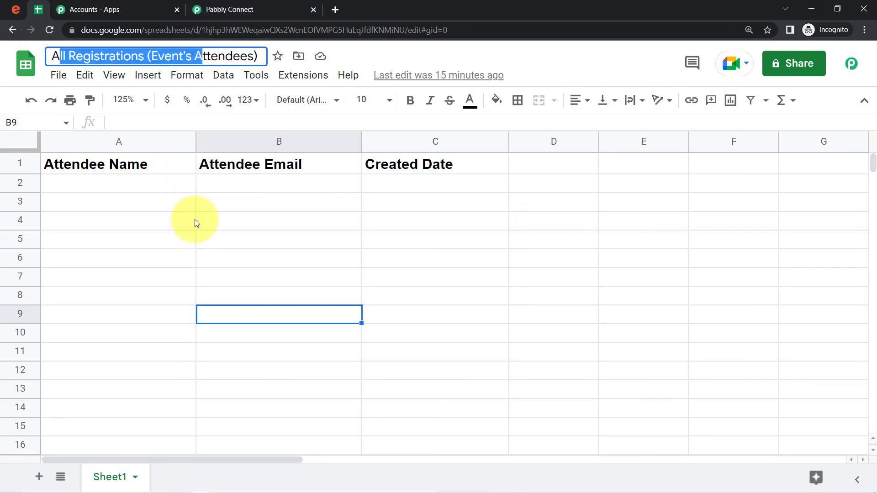
{"action": "left_click", "coordinate": [194, 222]}
{"action": "left_click", "coordinate": [178, 141]}
{"action": "left_click", "coordinate": [256, 141]}
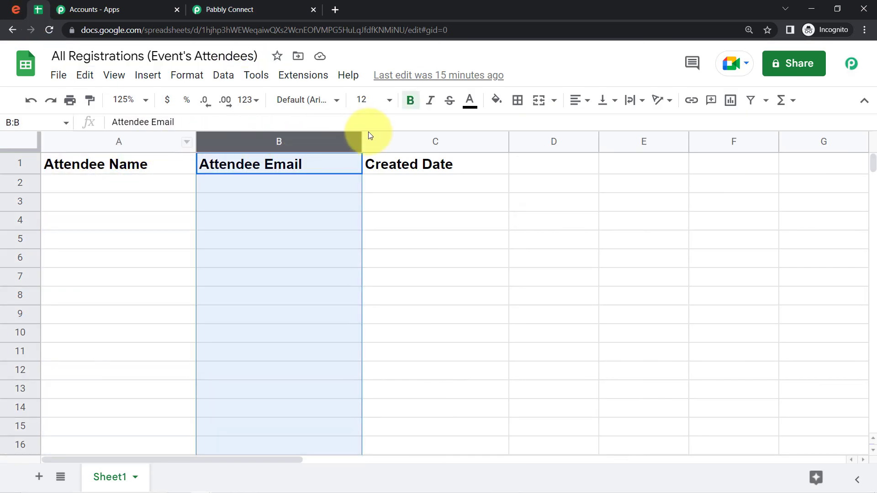
{"action": "left_click", "coordinate": [377, 137]}
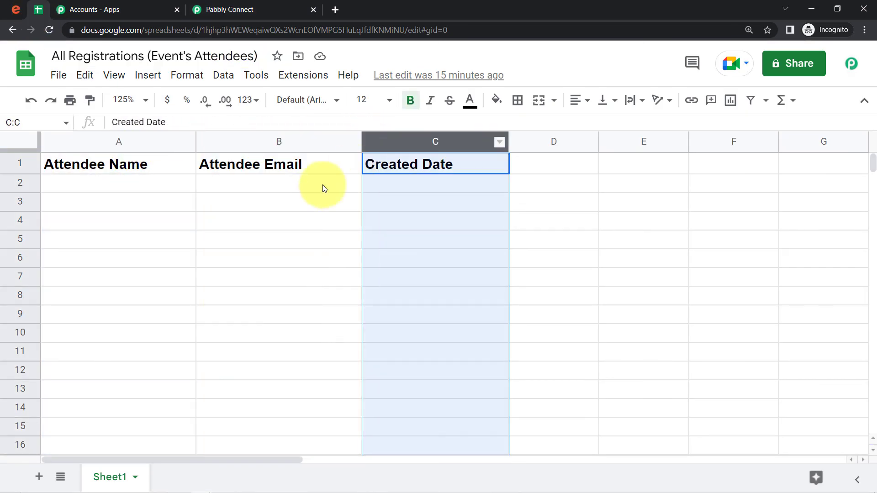
{"action": "left_click", "coordinate": [259, 6]}
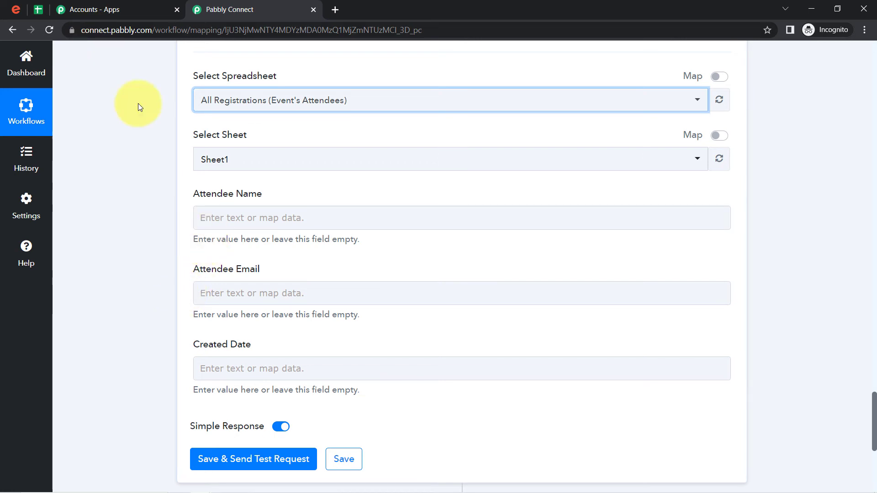
Map the Attendee Name field to Attendees 0 Profile Name from the Get Attendee by Order Id step
{"action": "left_click", "coordinate": [196, 219]}
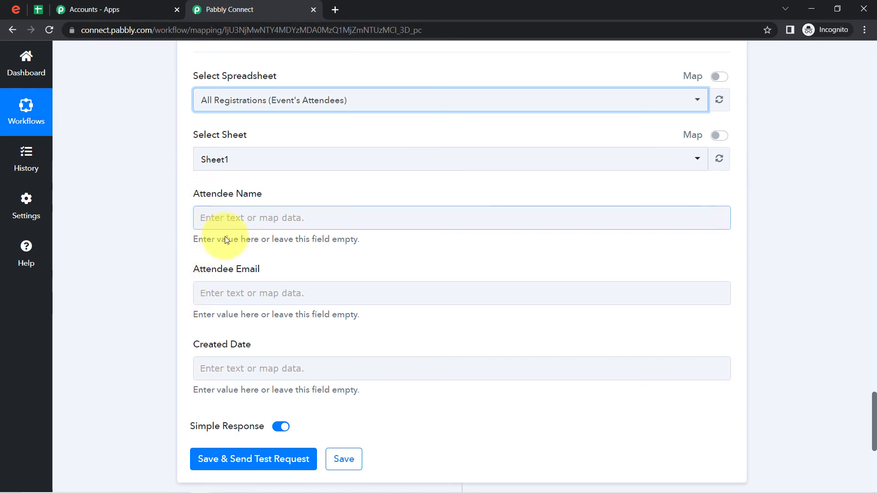
{"action": "left_click", "coordinate": [213, 215]}
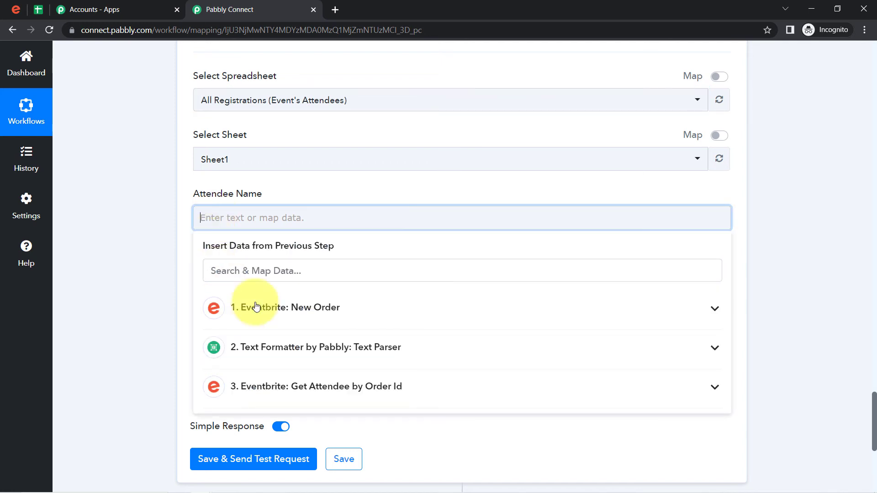
{"action": "left_click", "coordinate": [303, 393]}
{"action": "scroll", "coordinate": [867, 408], "scroll_direction": "down", "scroll_amount": 3}
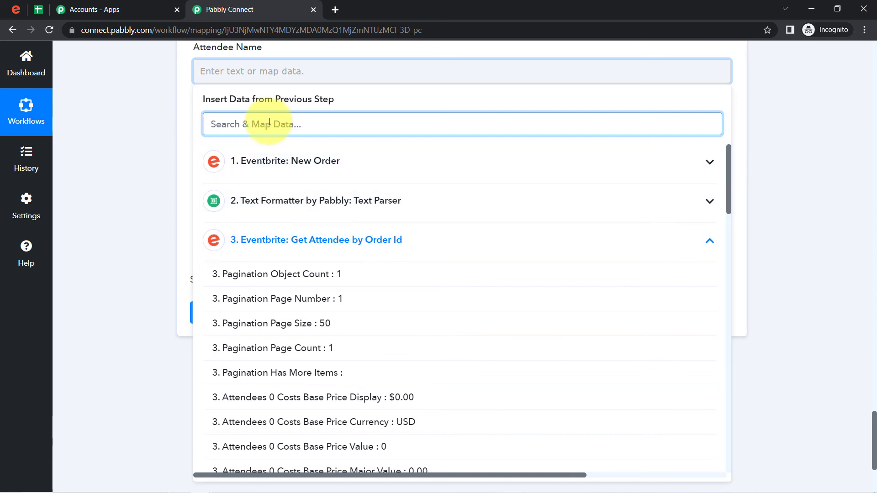
{"action": "type", "text": "name"}
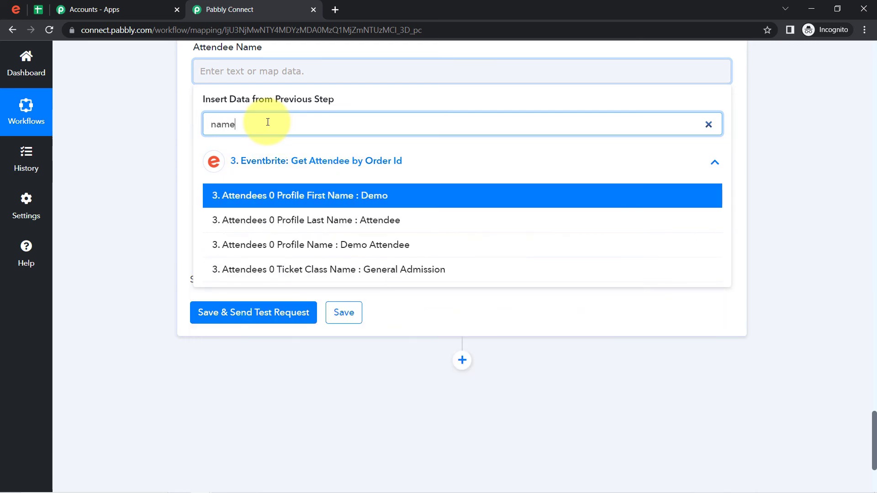
{"action": "left_click", "coordinate": [324, 252]}
{"action": "left_click", "coordinate": [146, 221]}
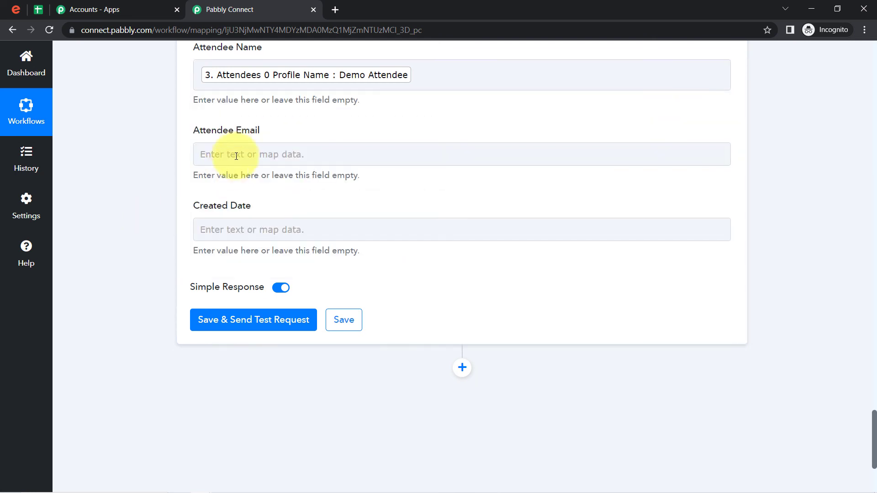
Map the Attendee Email field to Attendees 0 Profile Email from the Get Attendee by Order Id step
{"action": "left_click", "coordinate": [228, 158]}
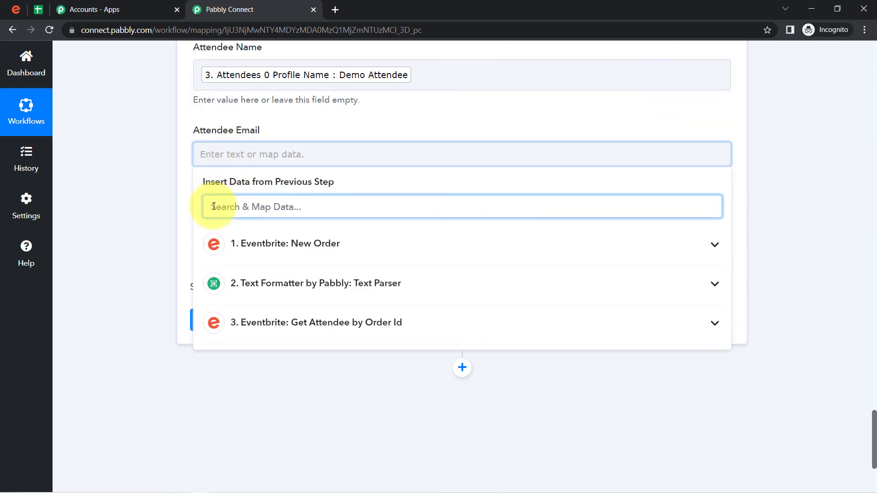
{"action": "type", "text": "@"}
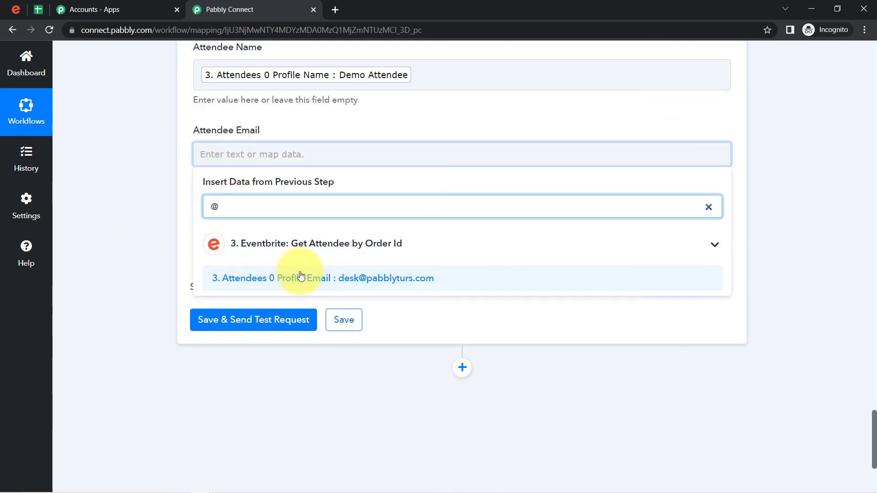
{"action": "left_click", "coordinate": [364, 284]}
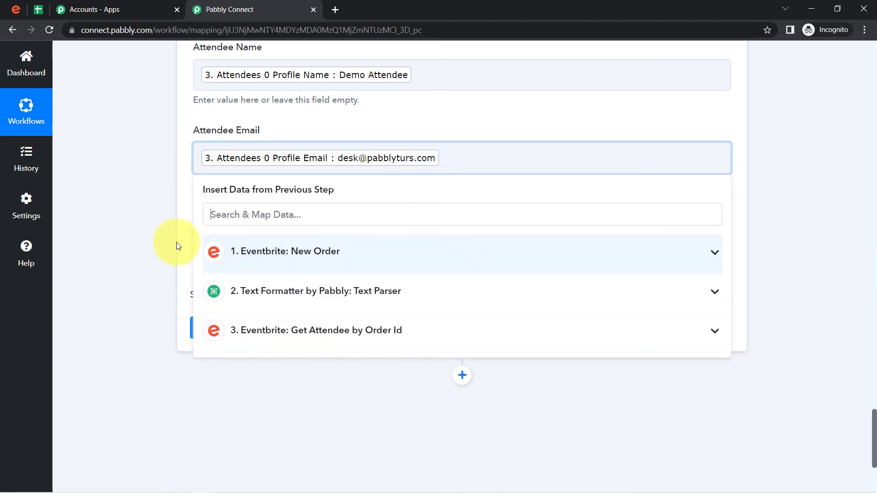
{"action": "left_click", "coordinate": [101, 242]}
Map the Created Date field to Attendees 0 Created, save the Google Sheets action and send a test request
{"action": "left_click", "coordinate": [231, 237]}
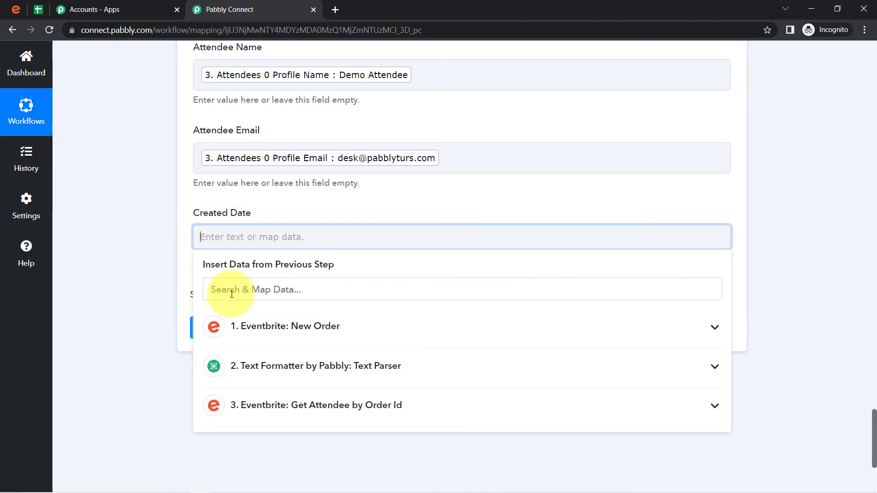
{"action": "type", "text": "crea"}
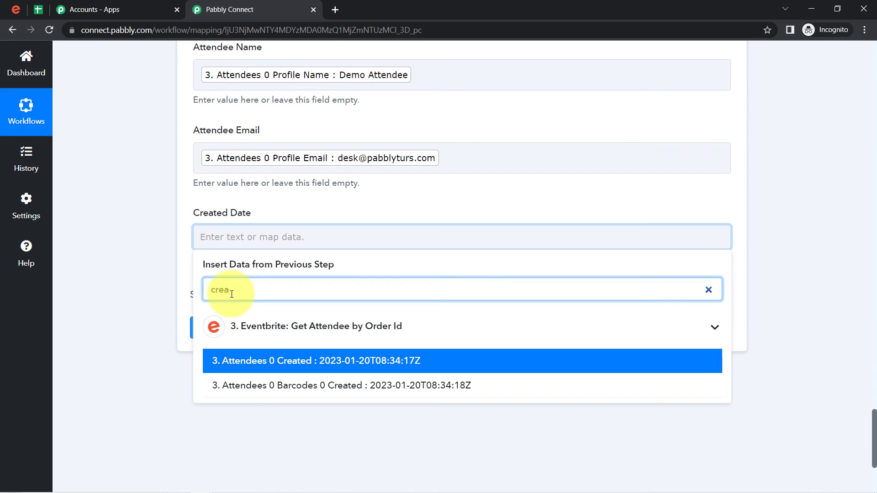
{"action": "left_click", "coordinate": [374, 361]}
{"action": "left_click", "coordinate": [160, 322]}
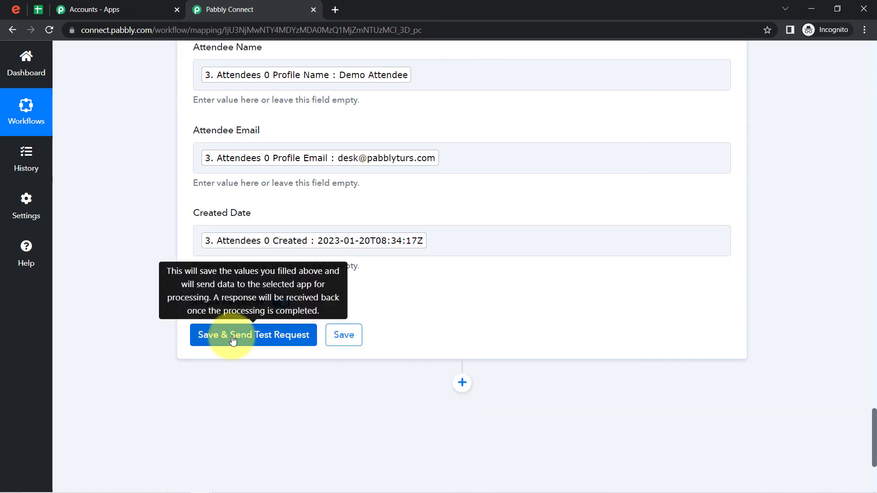
{"action": "left_click", "coordinate": [218, 337]}
Switch to the Google Sheets registrations spreadsheet and remove the bold formatting from the new attendee entry in row 2
{"action": "left_click", "coordinate": [34, 10]}
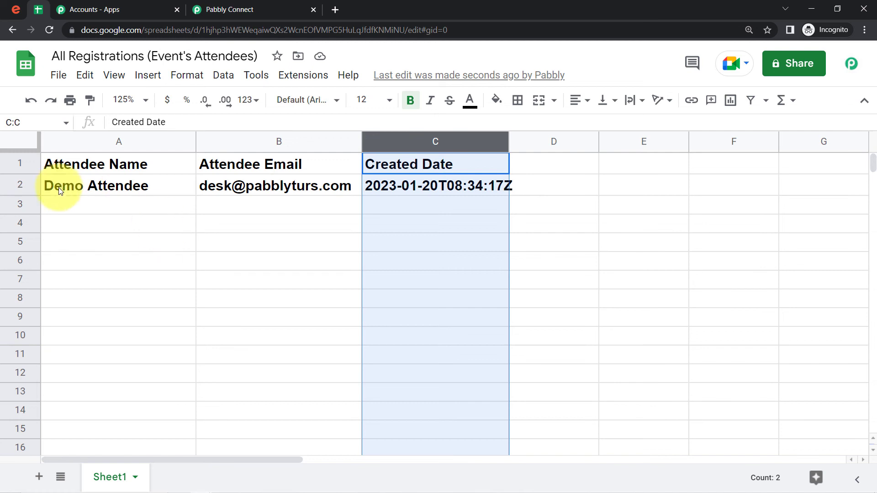
{"action": "left_click", "coordinate": [82, 243]}
{"action": "left_click", "coordinate": [25, 188]}
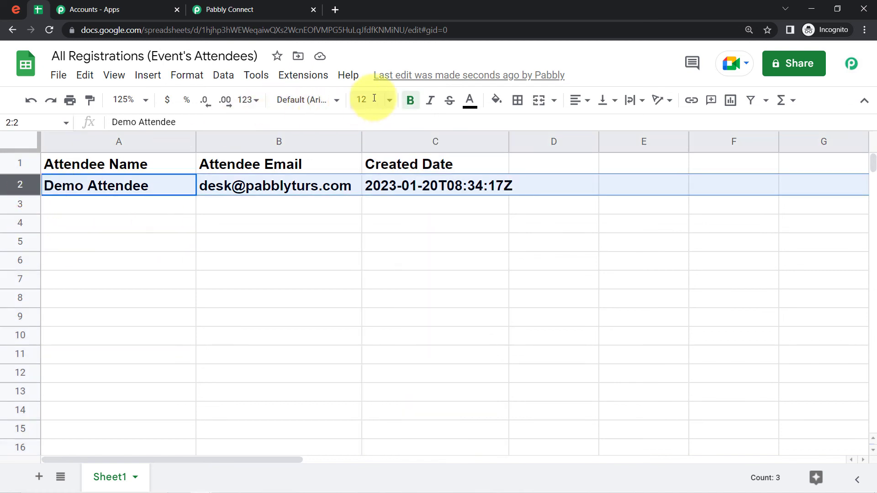
{"action": "left_click", "coordinate": [408, 100]}
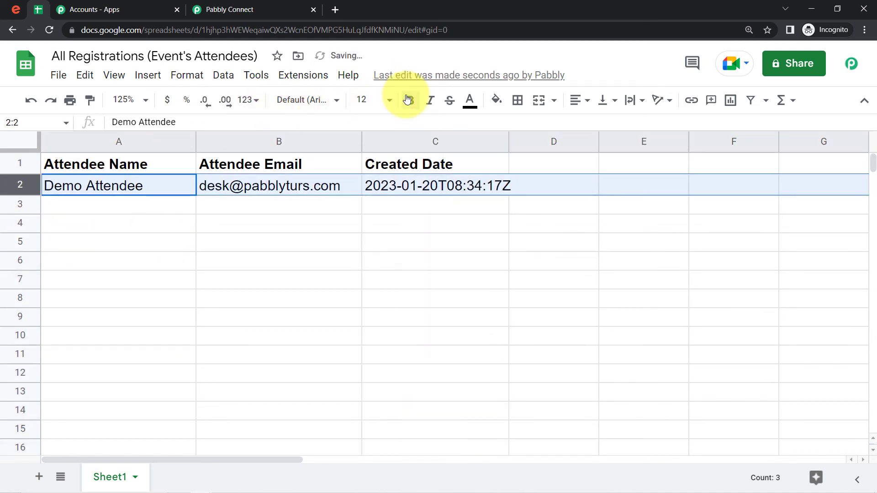
{"action": "left_click", "coordinate": [271, 255]}
Return to the start of the Pabbly Connect workflow and collapse the Eventbrite New Order trigger and the Text Parser step
{"action": "left_click", "coordinate": [215, 9]}
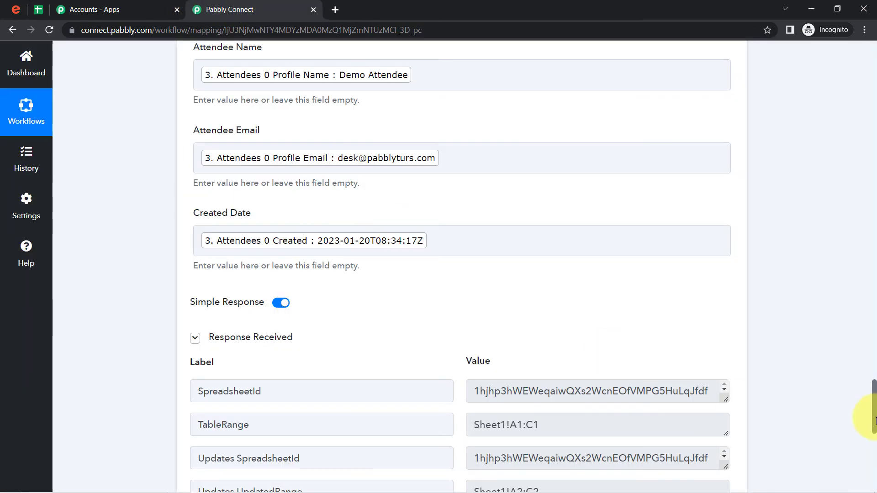
{"action": "scroll", "coordinate": [847, 166], "scroll_direction": "up", "scroll_amount": 1}
{"action": "left_click_drag", "start_coordinate": [845, 161], "coordinate": [845, 14]}
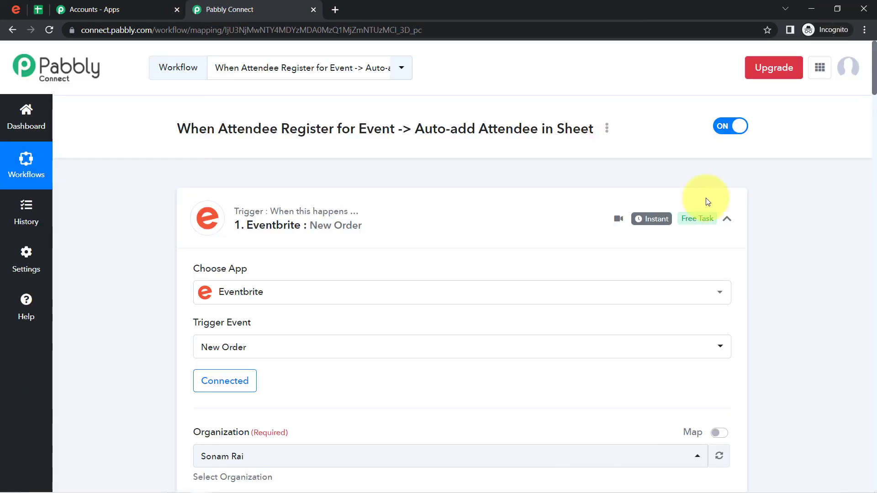
{"action": "left_click", "coordinate": [302, 235]}
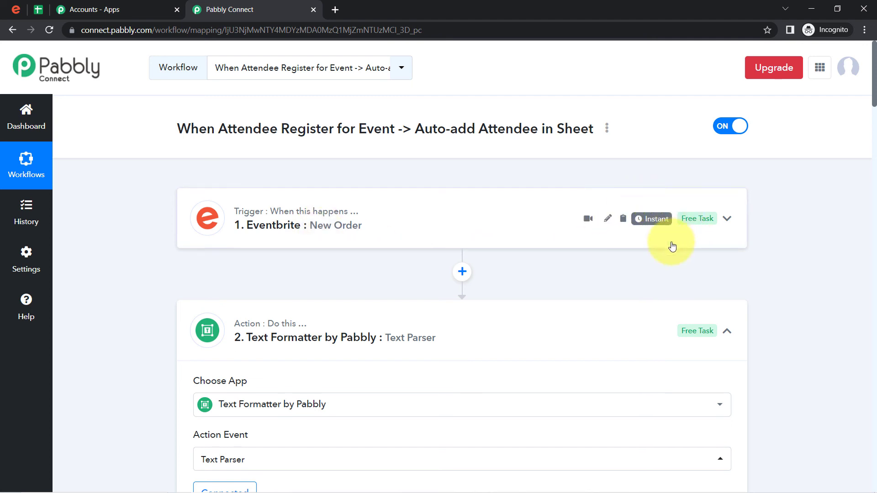
{"action": "mouse_move", "coordinate": [651, 219]}
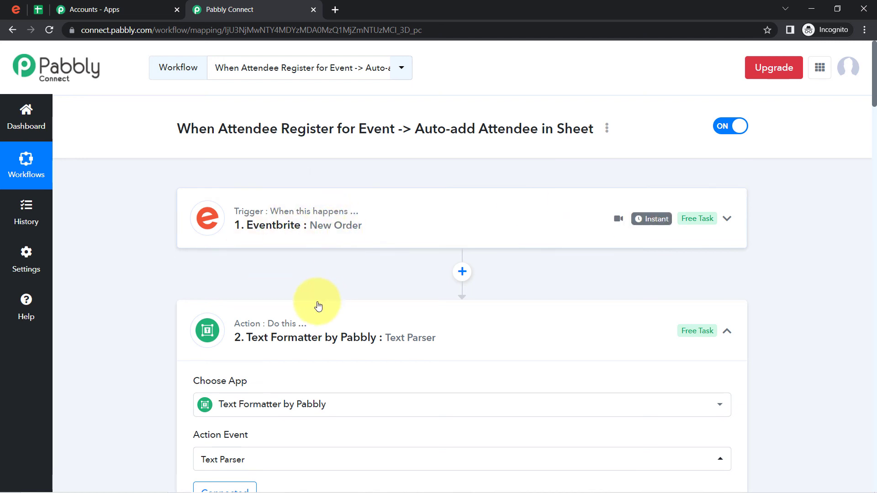
{"action": "left_click", "coordinate": [307, 317]}
Switch to the registrations spreadsheet and select the empty cells A3:C8 below the attendee entry
{"action": "left_click", "coordinate": [38, 9]}
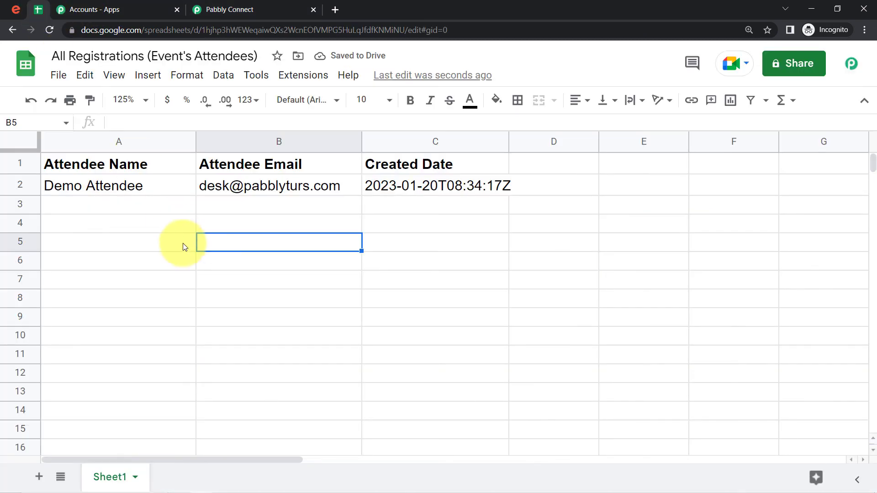
{"action": "left_click_drag", "start_coordinate": [147, 206], "coordinate": [441, 297]}
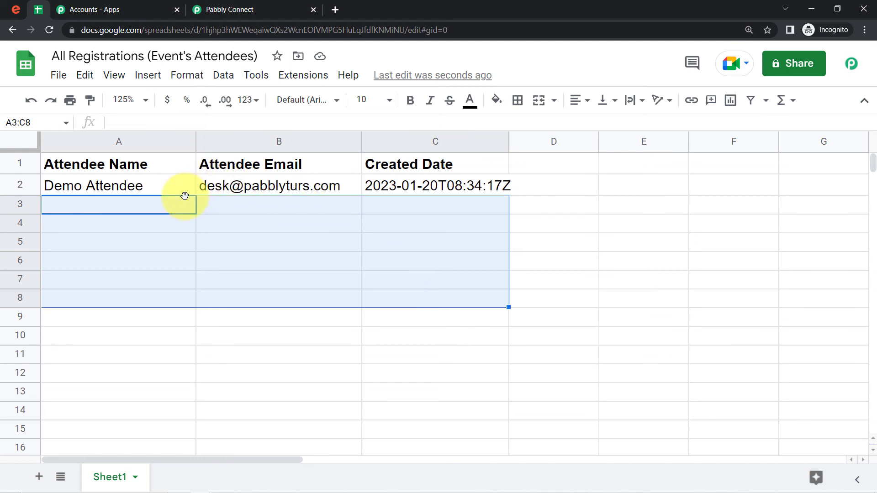
Switch to the Pabbly Connect workflow and review the Eventbrite Get Attendee by Order Id step's mapped order ID and received response
{"action": "left_click", "coordinate": [223, 10]}
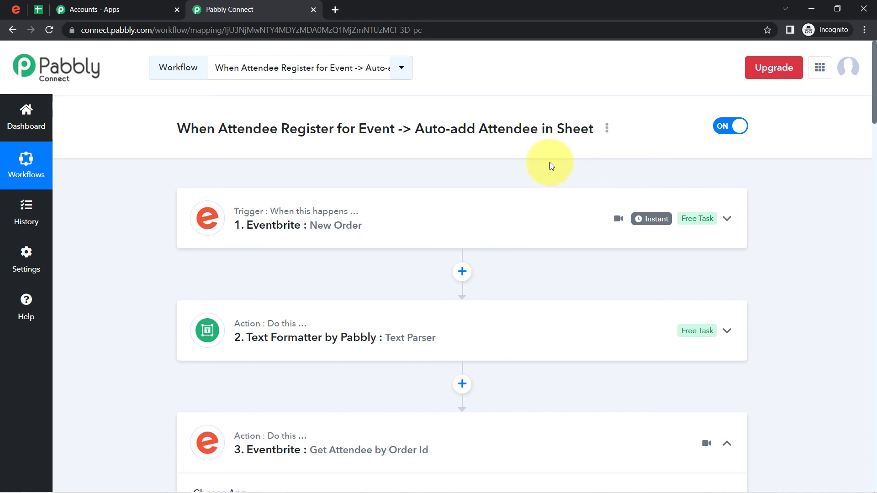
{"action": "left_click_drag", "start_coordinate": [874, 101], "coordinate": [868, 215]}
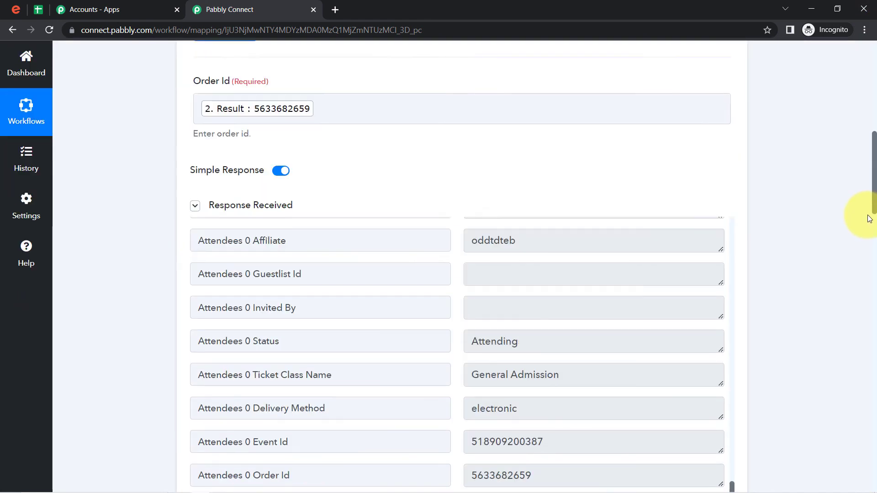
{"action": "scroll", "coordinate": [869, 219], "scroll_direction": "down", "scroll_amount": 2}
{"action": "scroll", "coordinate": [866, 191], "scroll_direction": "up", "scroll_amount": 5}
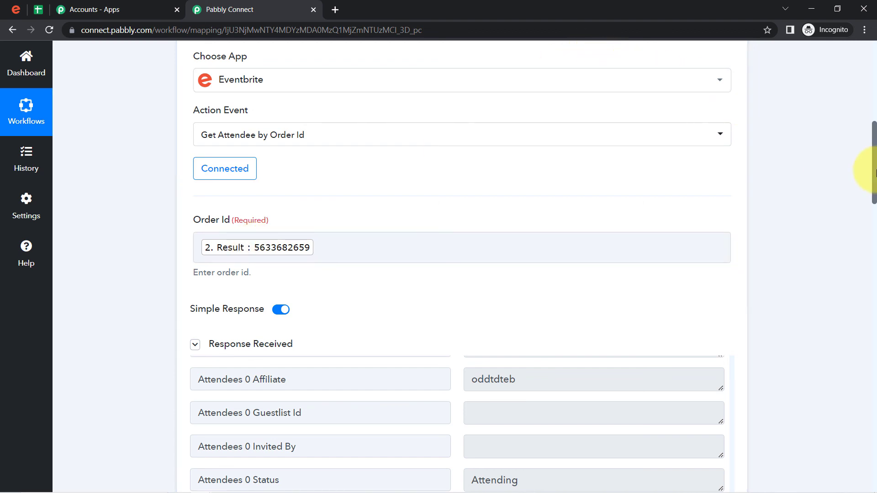
{"action": "mouse_move", "coordinate": [874, 172]}
{"action": "left_mouse_down"}
{"action": "mouse_move", "coordinate": [852, 69]}
{"action": "mouse_move", "coordinate": [868, 117]}
{"action": "mouse_move", "coordinate": [861, 251]}
{"action": "mouse_move", "coordinate": [854, 69]}
{"action": "left_mouse_up"}
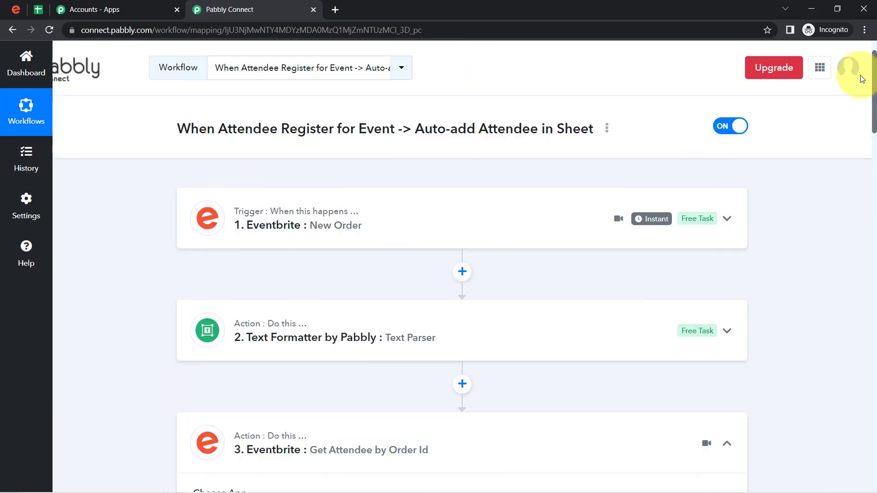
Generate the share link for the workflow, copy it and close the share dialog
{"action": "left_click", "coordinate": [604, 130]}
{"action": "left_click", "coordinate": [524, 190]}
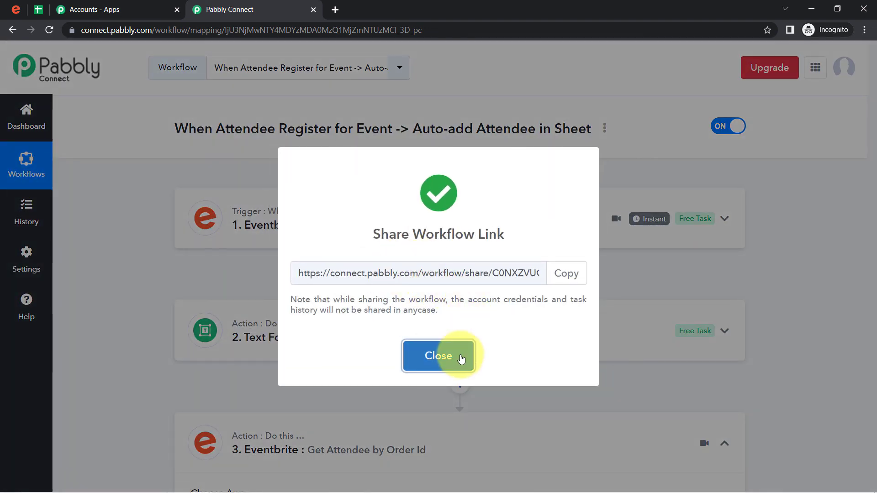
{"action": "left_click", "coordinate": [559, 283]}
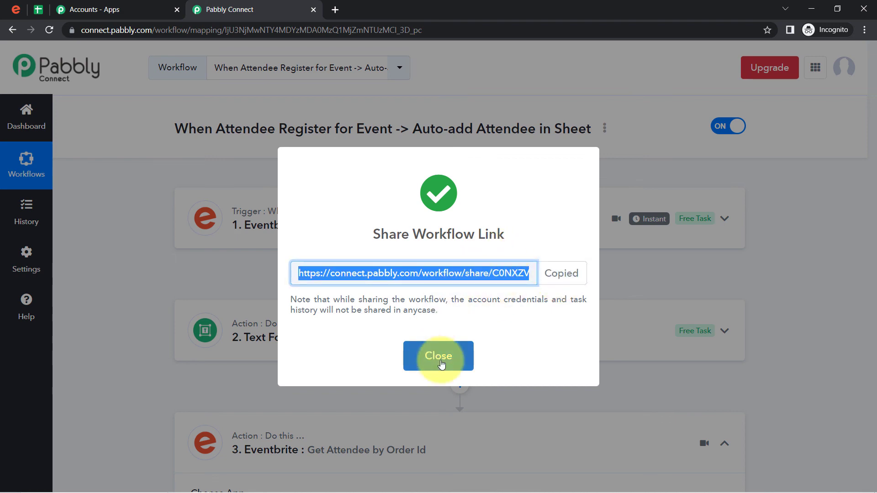
{"action": "left_click", "coordinate": [439, 358]}
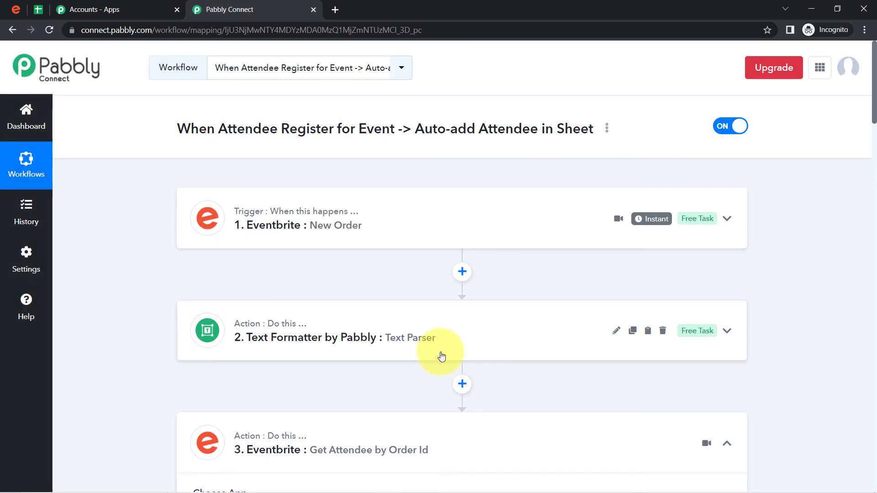
Collapse the Eventbrite Get Attendee by Order Id step and look over the workflow's steps
{"action": "scroll", "coordinate": [480, 305], "scroll_direction": "down", "scroll_amount": 4}
{"action": "scroll", "coordinate": [480, 303], "scroll_direction": "up", "scroll_amount": 4}
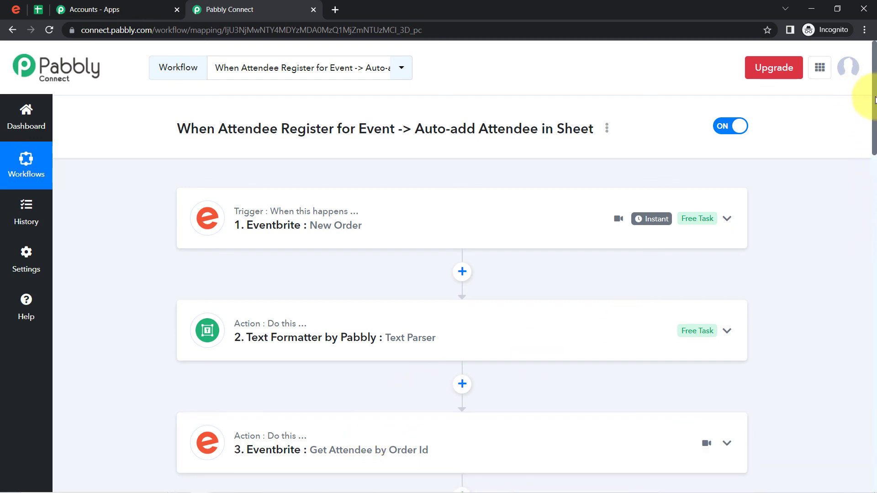
{"action": "left_click_drag", "start_coordinate": [875, 100], "coordinate": [861, 176]}
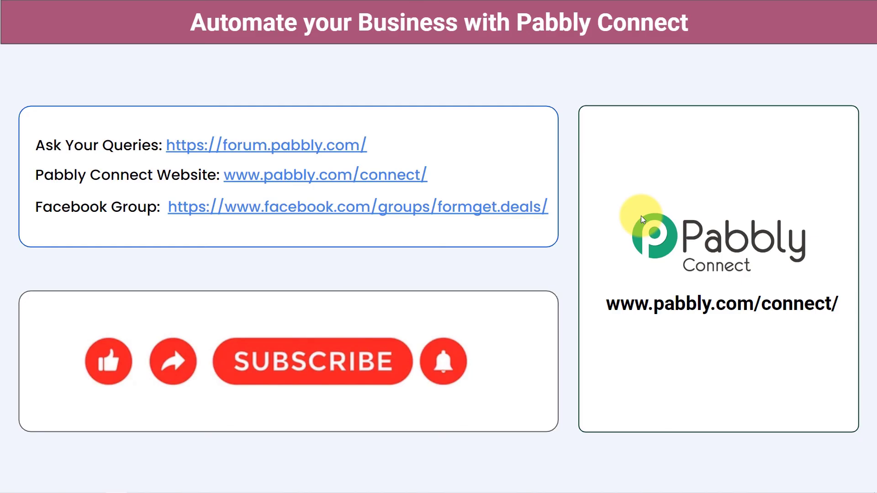